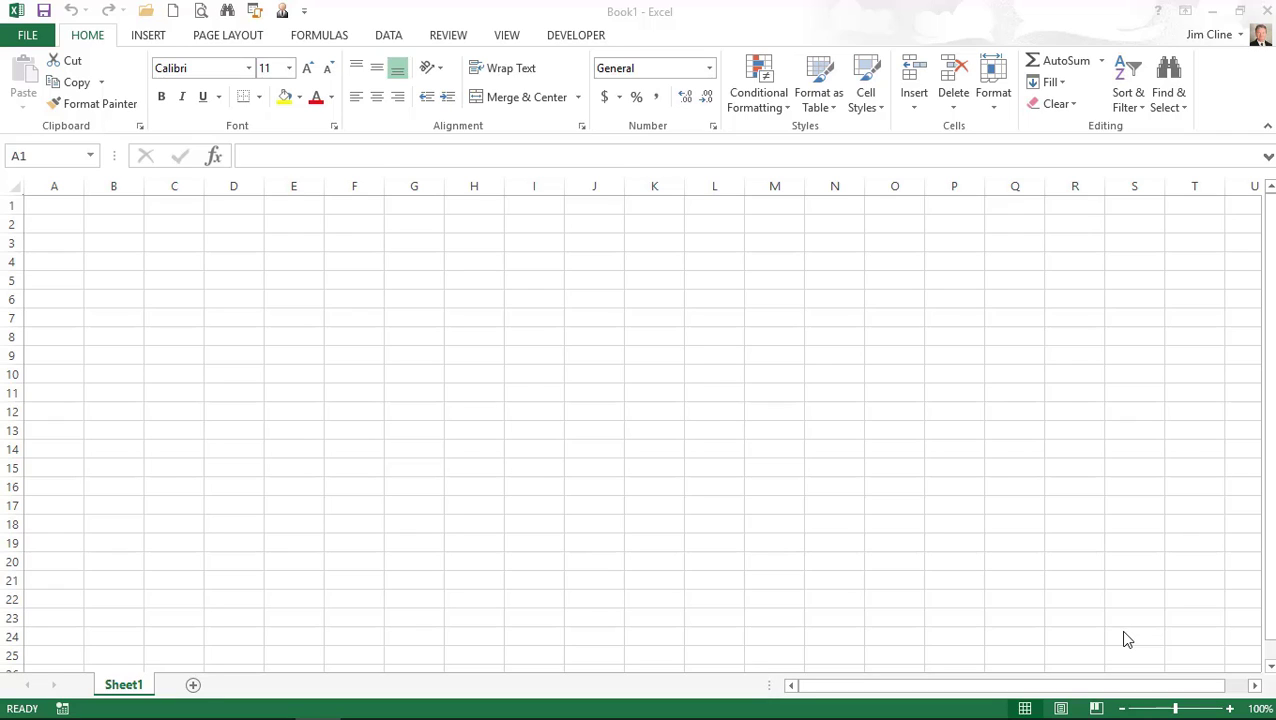
Switch from the blank Excel workbook to the Excel2013.pdf course manual in Chrome.
key(alt+Tab)
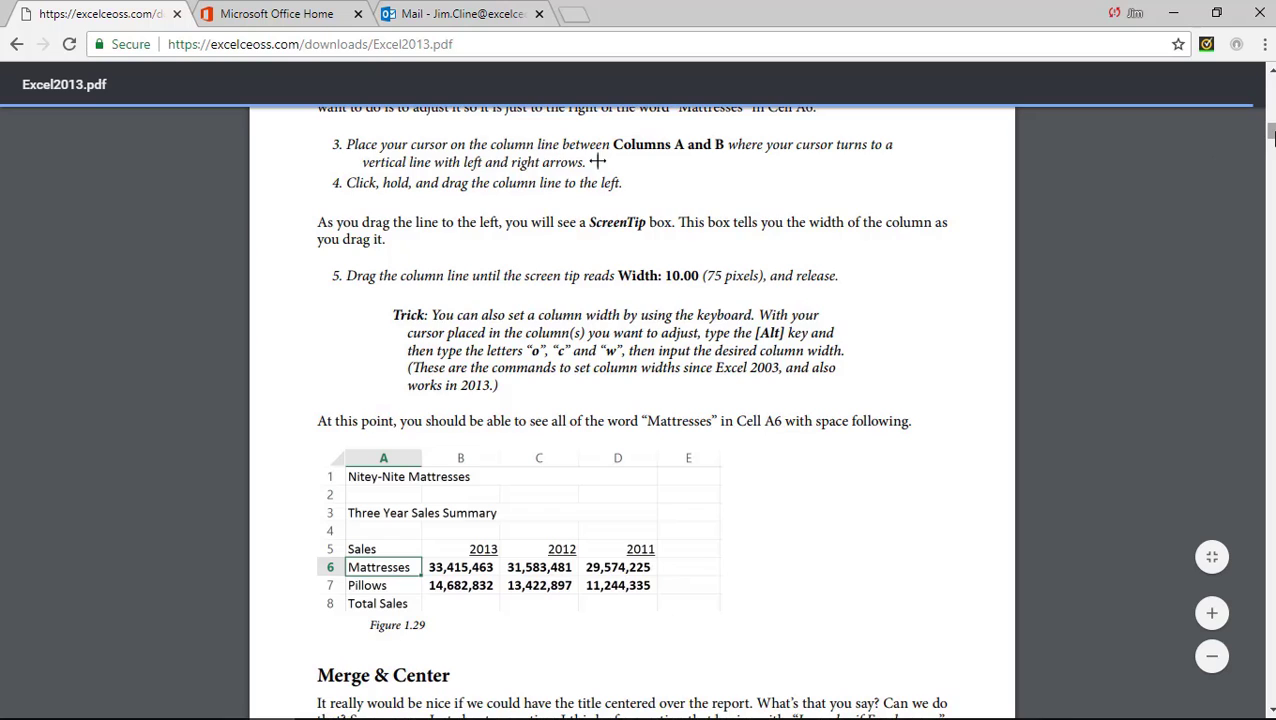
Scroll the PDF up toward the CPE Credit Schedule page.
drag(1271, 132, 1271, 103)
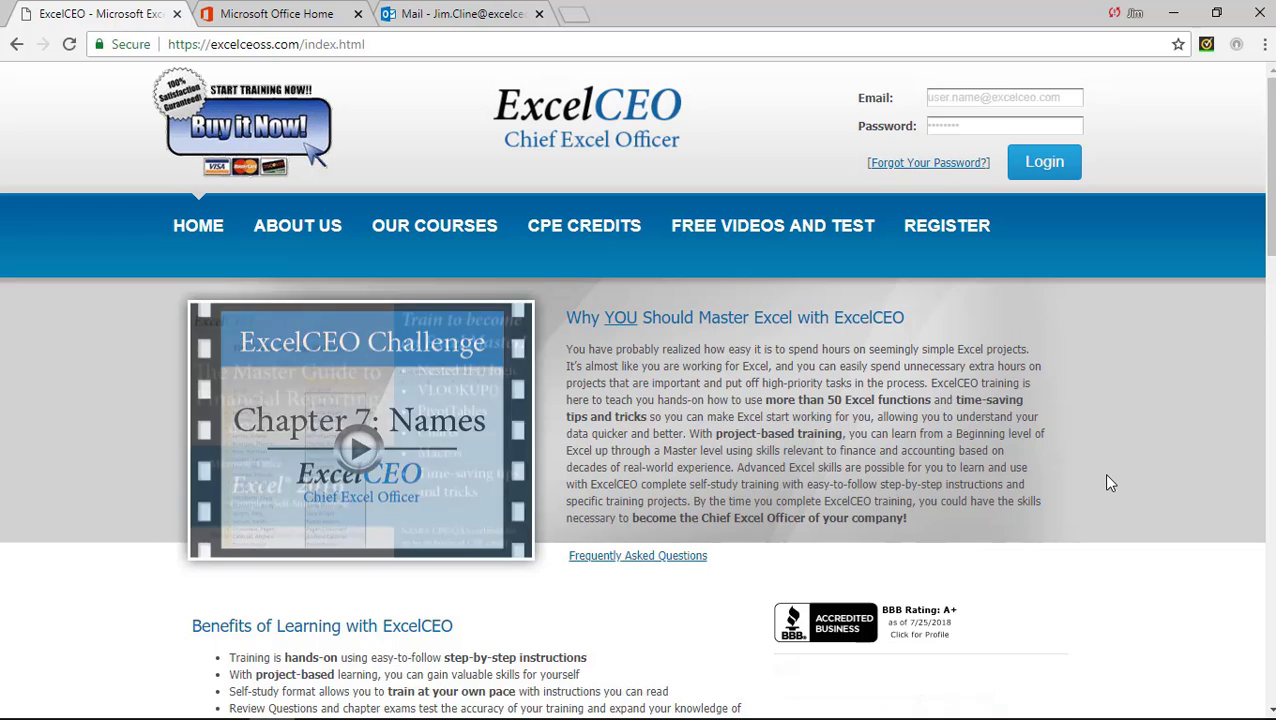
Log in with the student account's e-mail address and password.
click(976, 100)
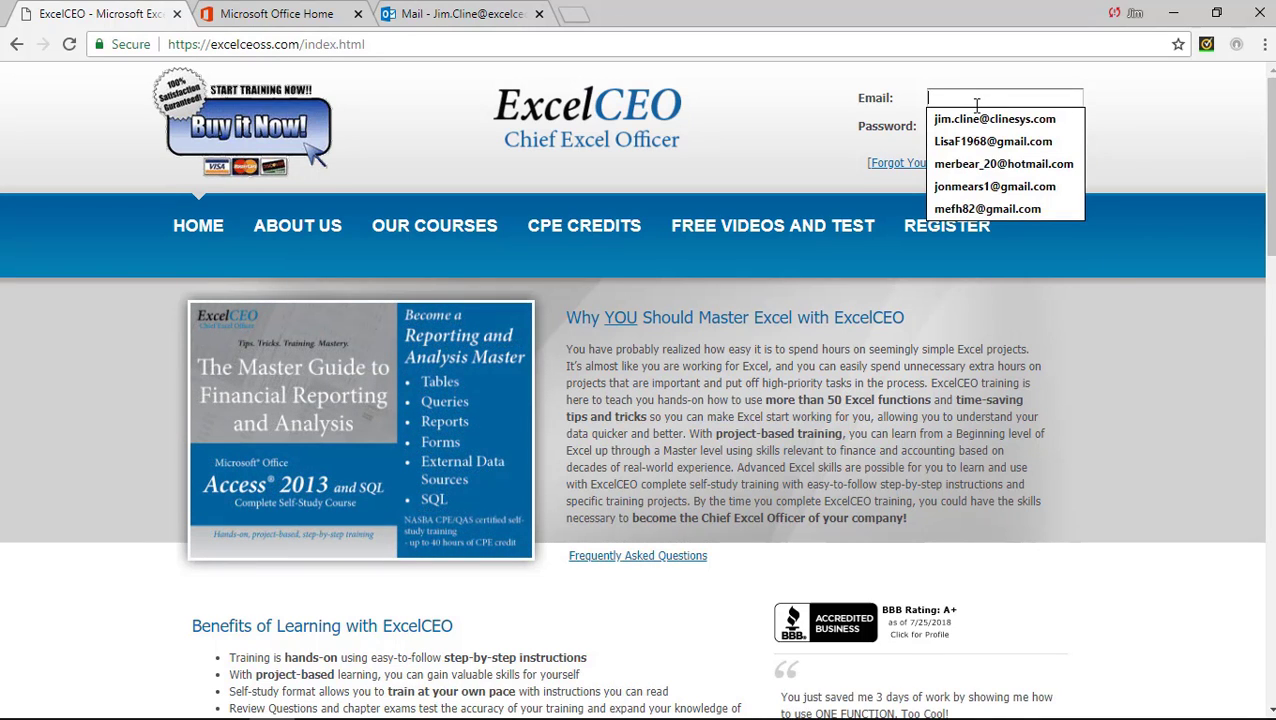
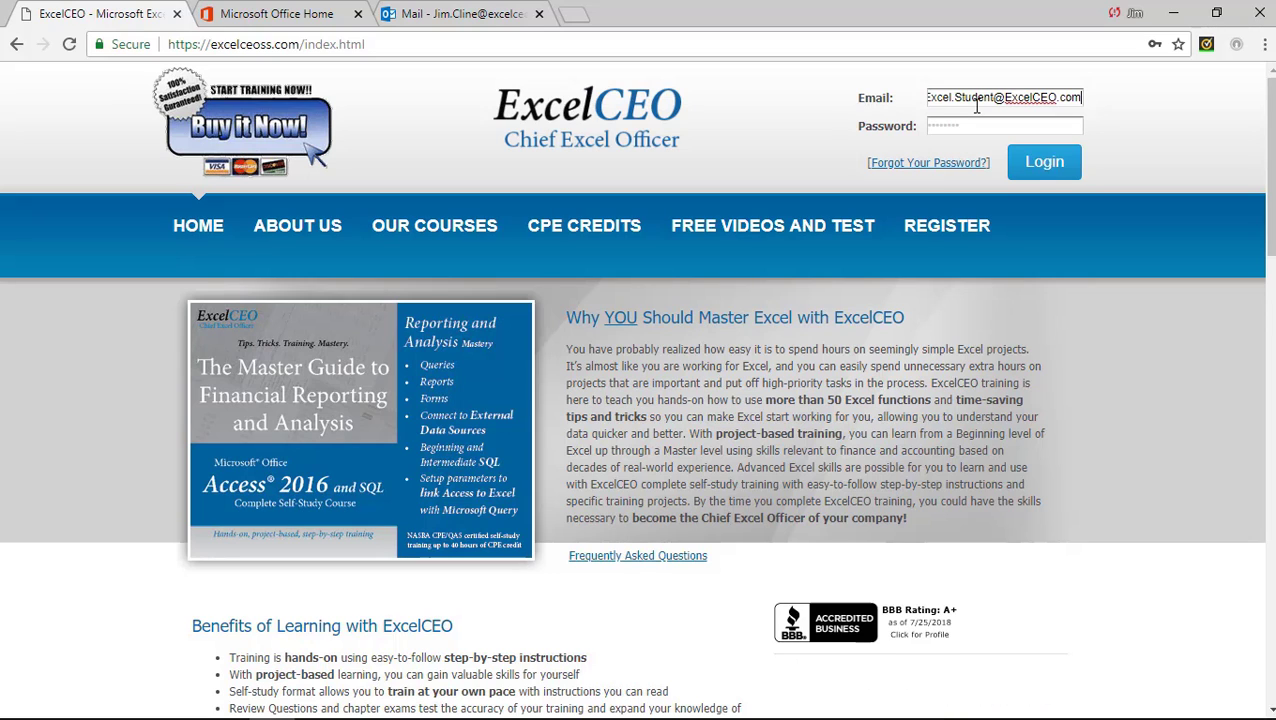
click(953, 124)
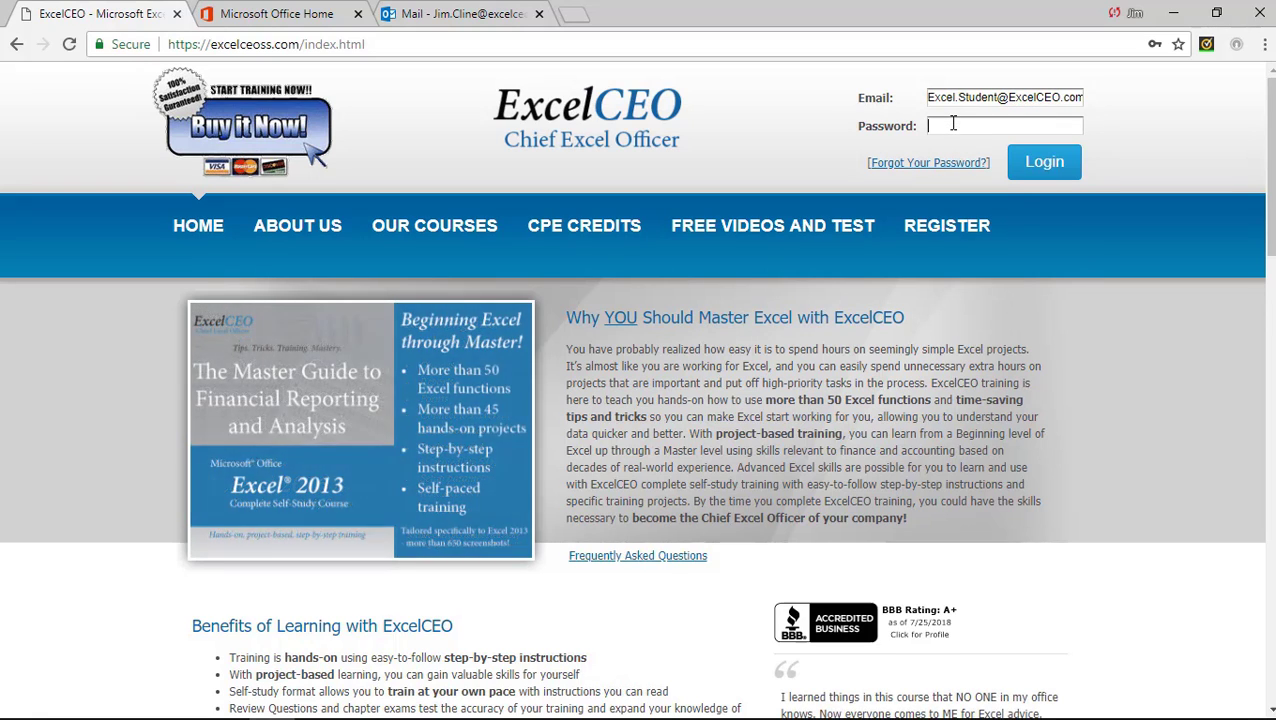
text(••••••)
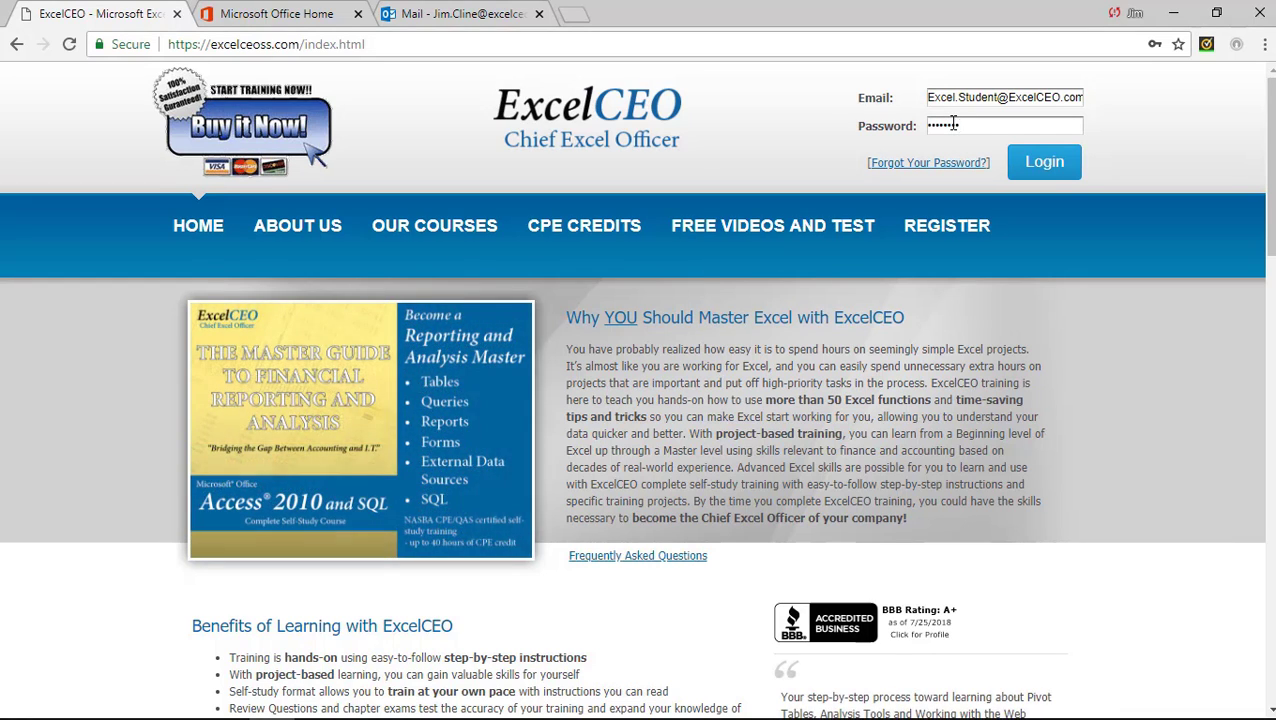
click(1037, 166)
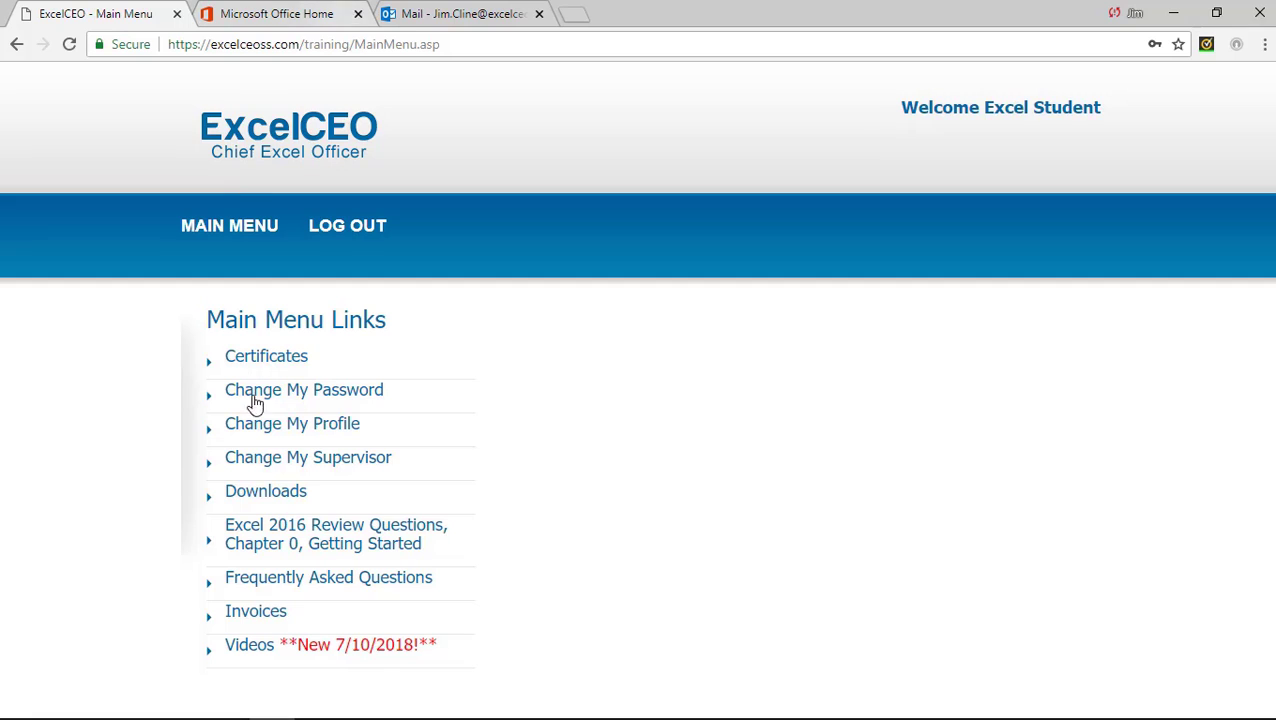
Go to the Downloads Page from the Main Menu Links list.
click(287, 500)
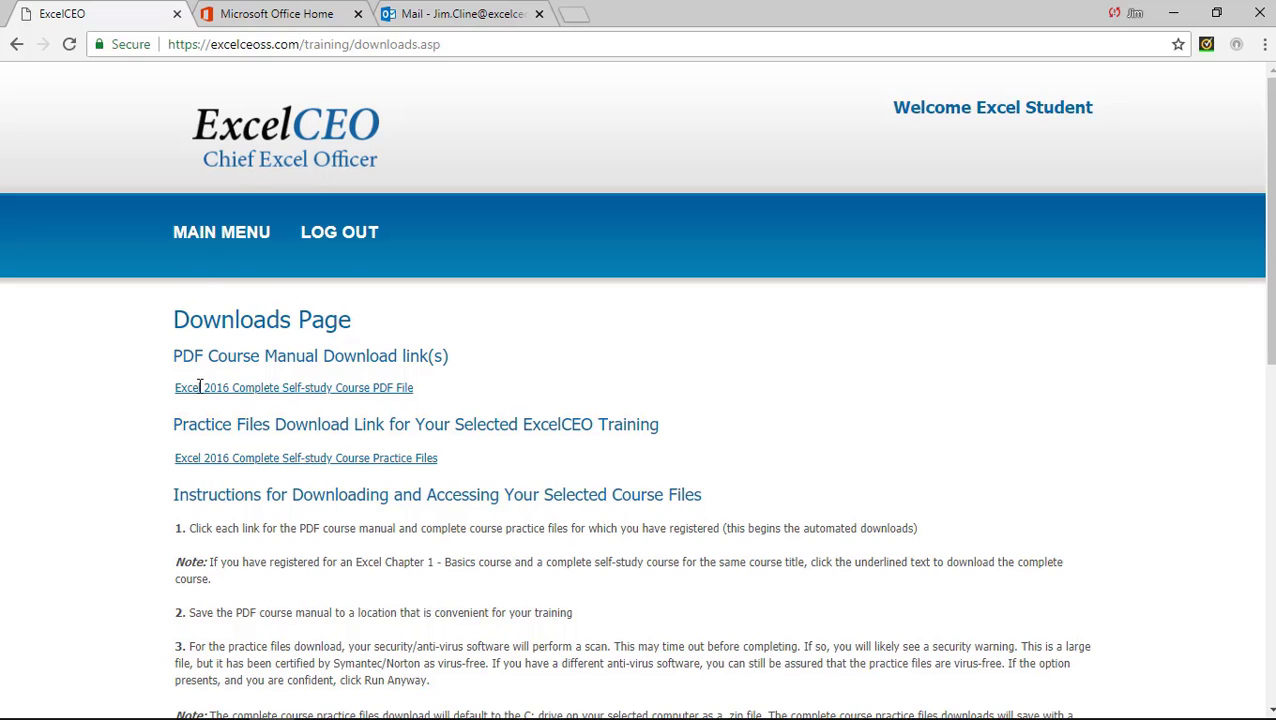
Open the Excel 2016 Complete Self-study Course PDF File (Excel2016.pdf).
click(310, 389)
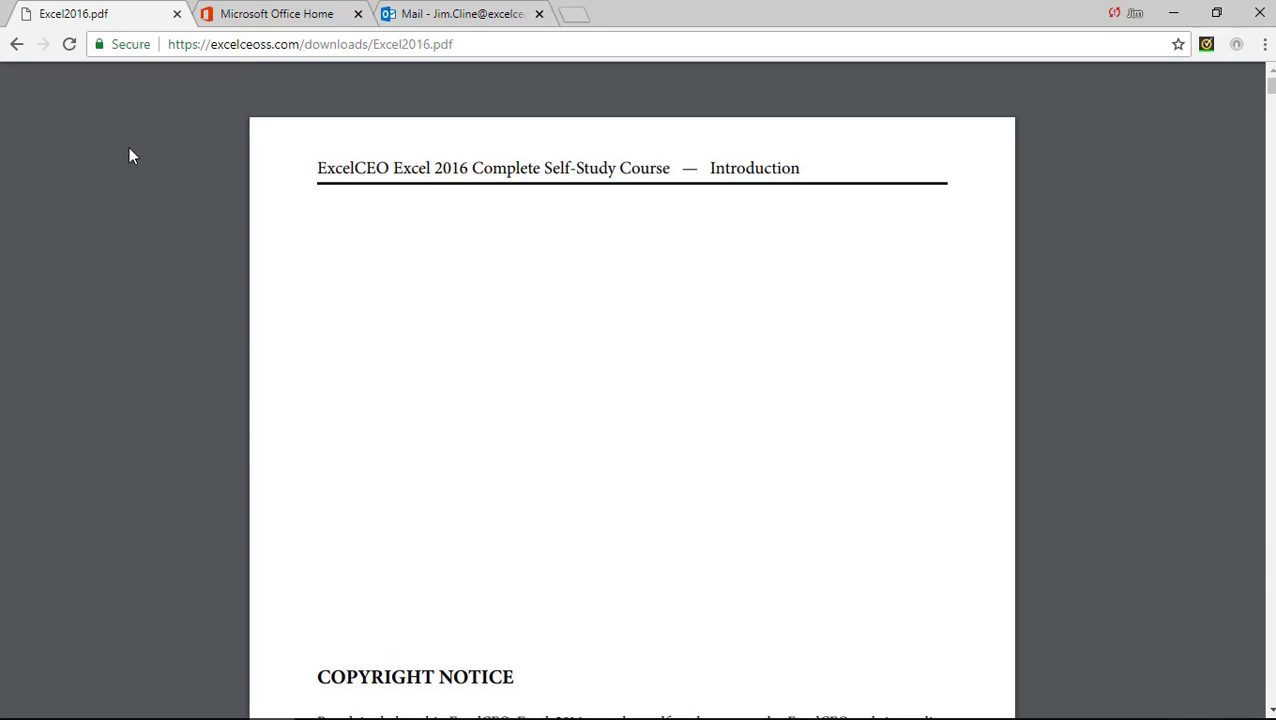
Go back from Excel2016.pdf to the Downloads Page.
click(15, 47)
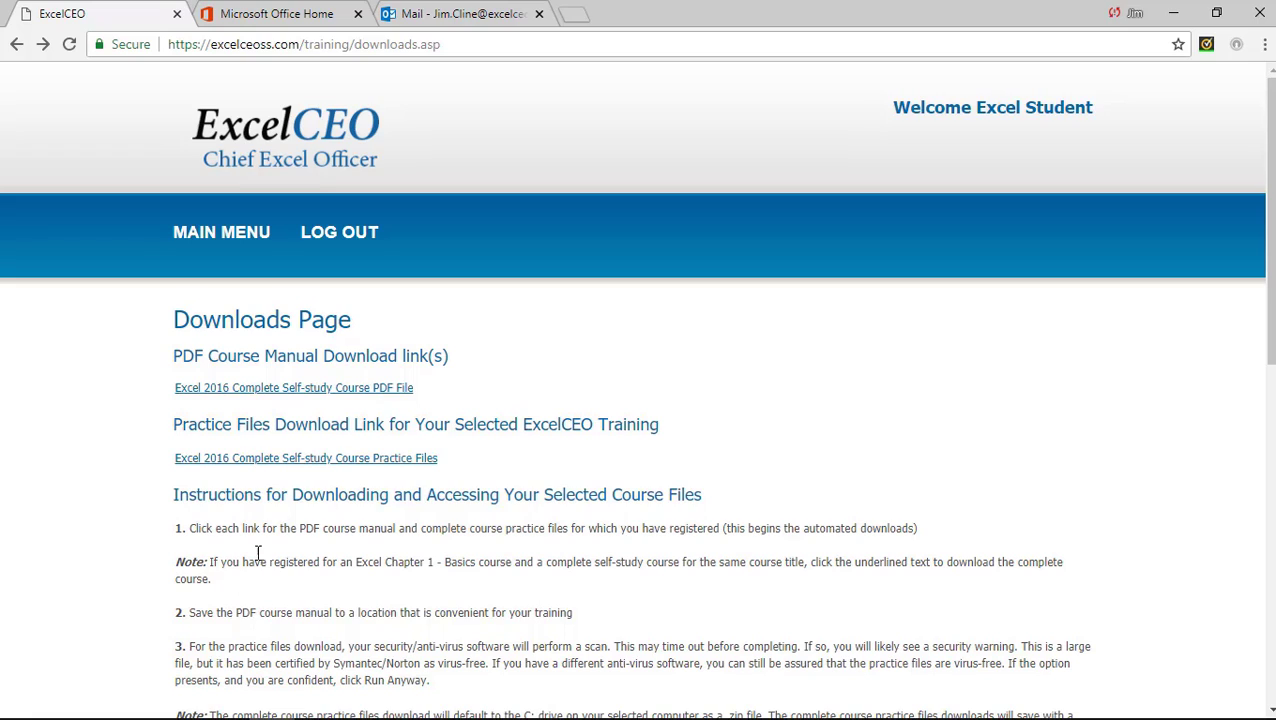
Download the practice files as Excel_2016.zip and open the archive in 7-Zip.
click(246, 462)
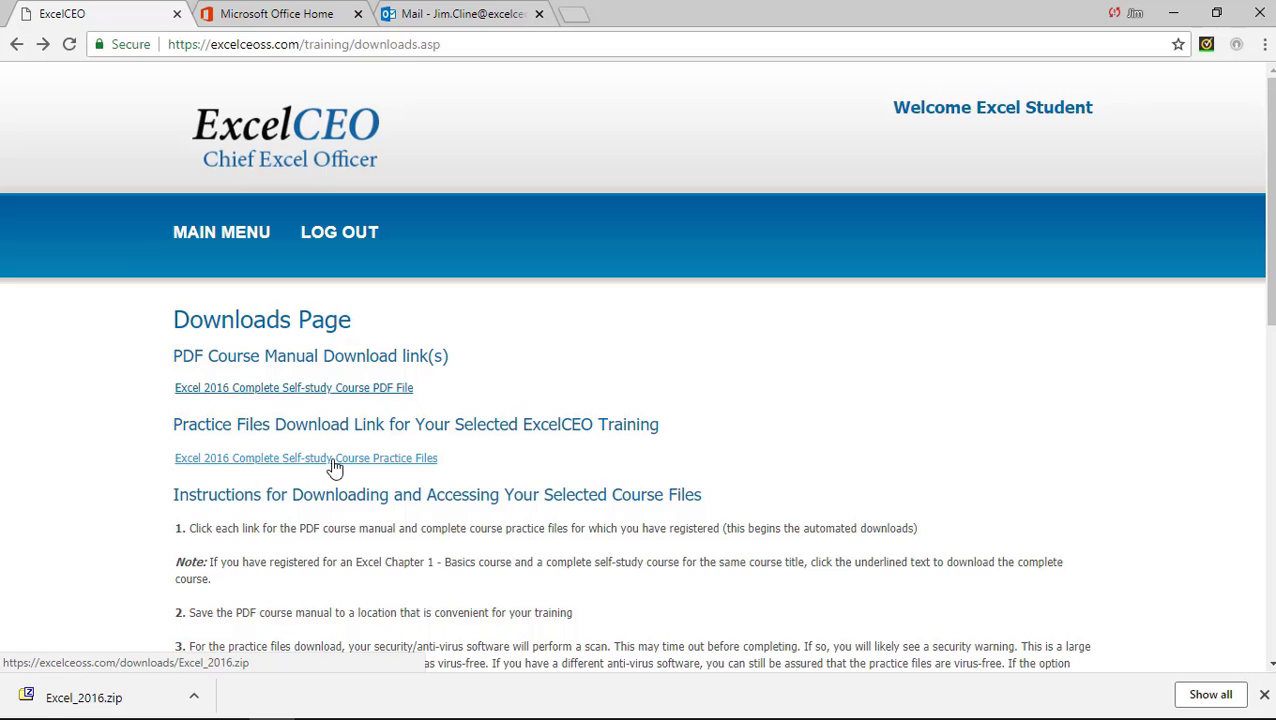
click(109, 698)
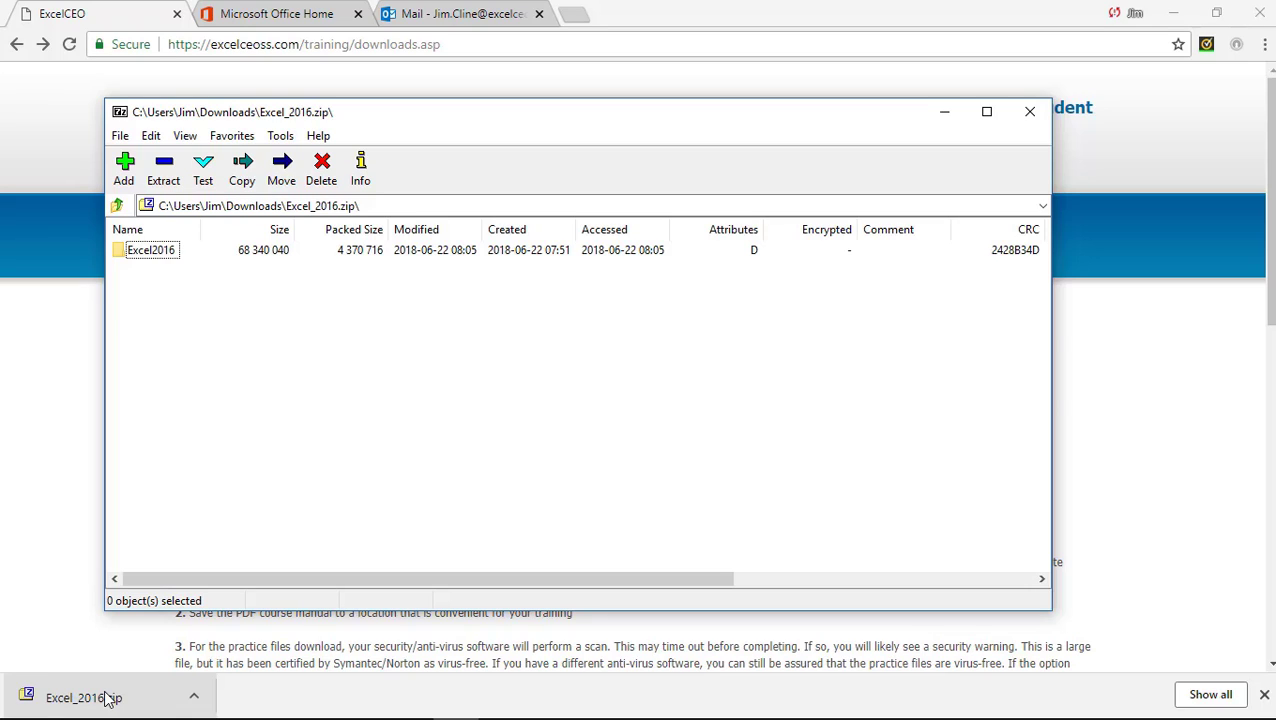
Close the 7-Zip window showing the Excel2016 folder.
click(1029, 116)
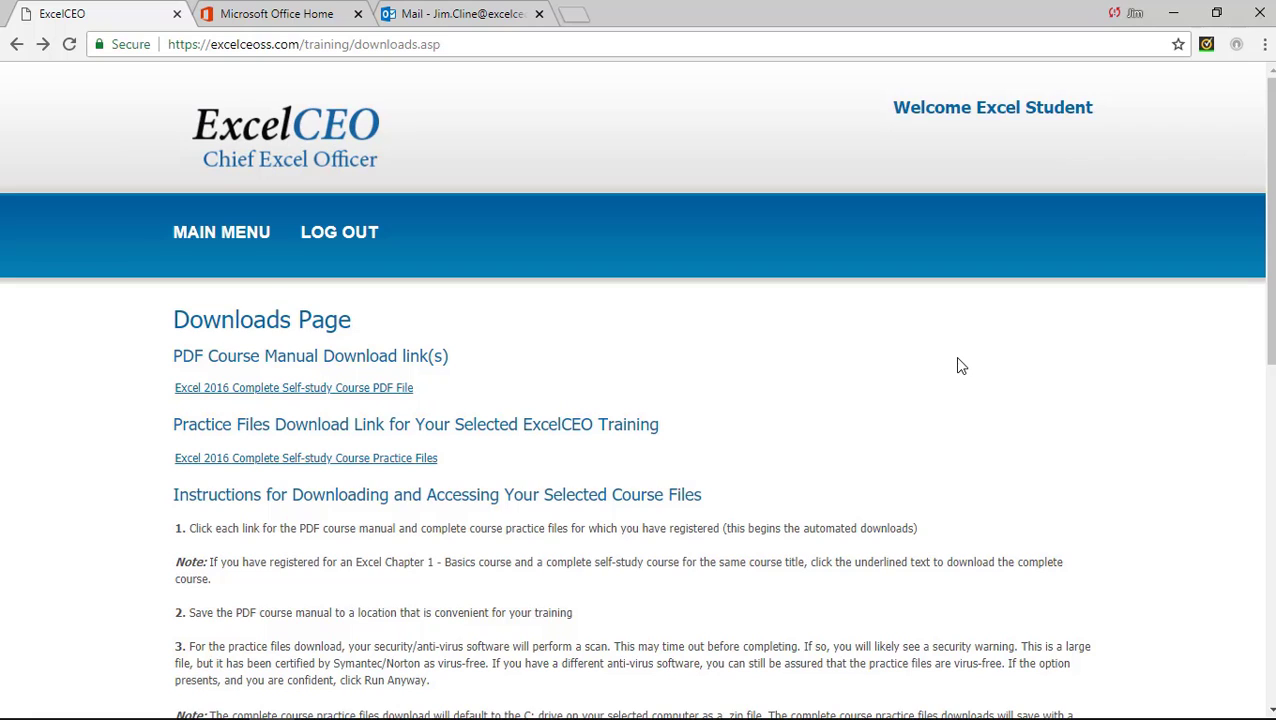
Visit the Change My Password form via MAIN MENU, then return to Main Menu Links.
click(228, 238)
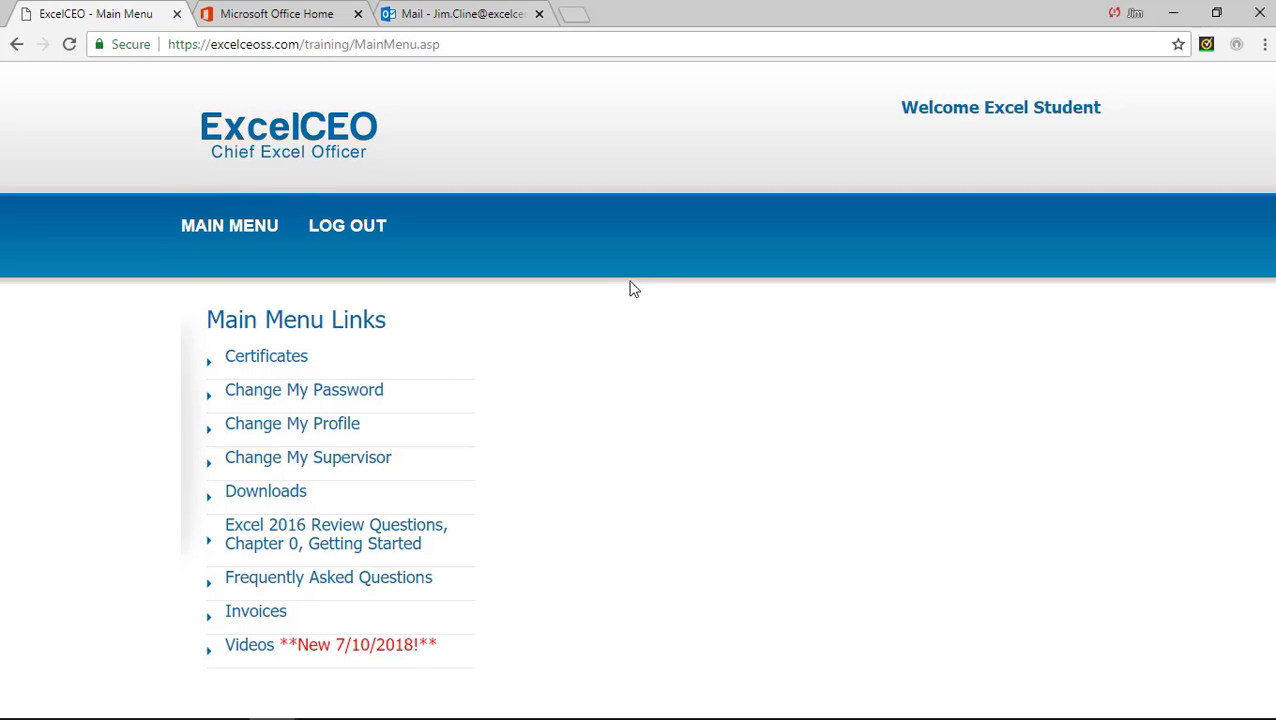
click(366, 393)
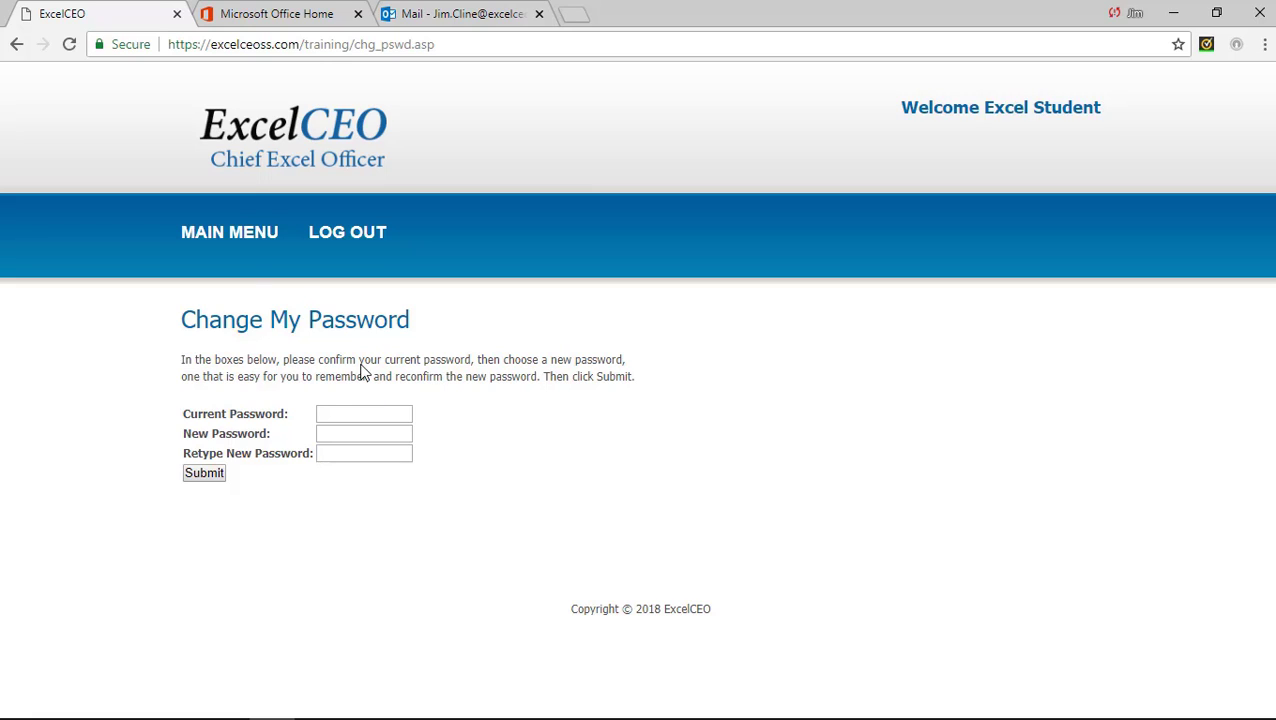
click(236, 238)
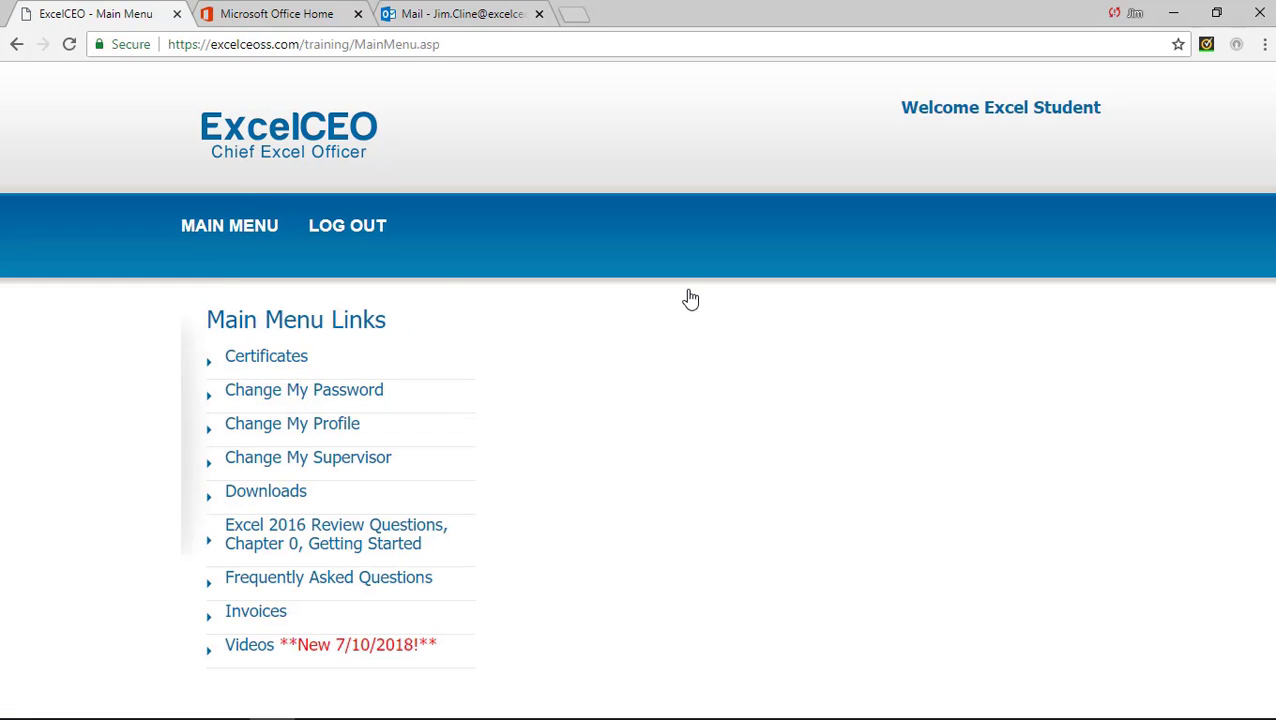
View the Change My Profile form, leaving Progress Email Setting at Weekly.
click(338, 428)
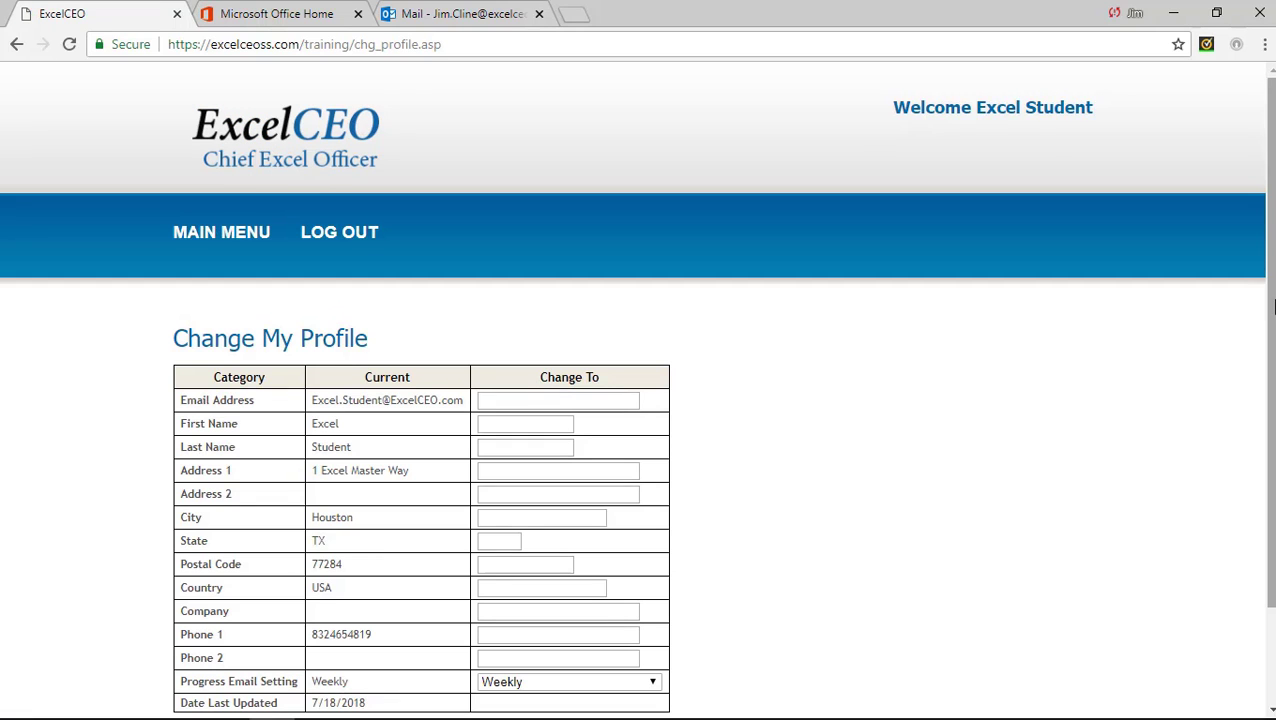
drag(1272, 308, 1268, 363)
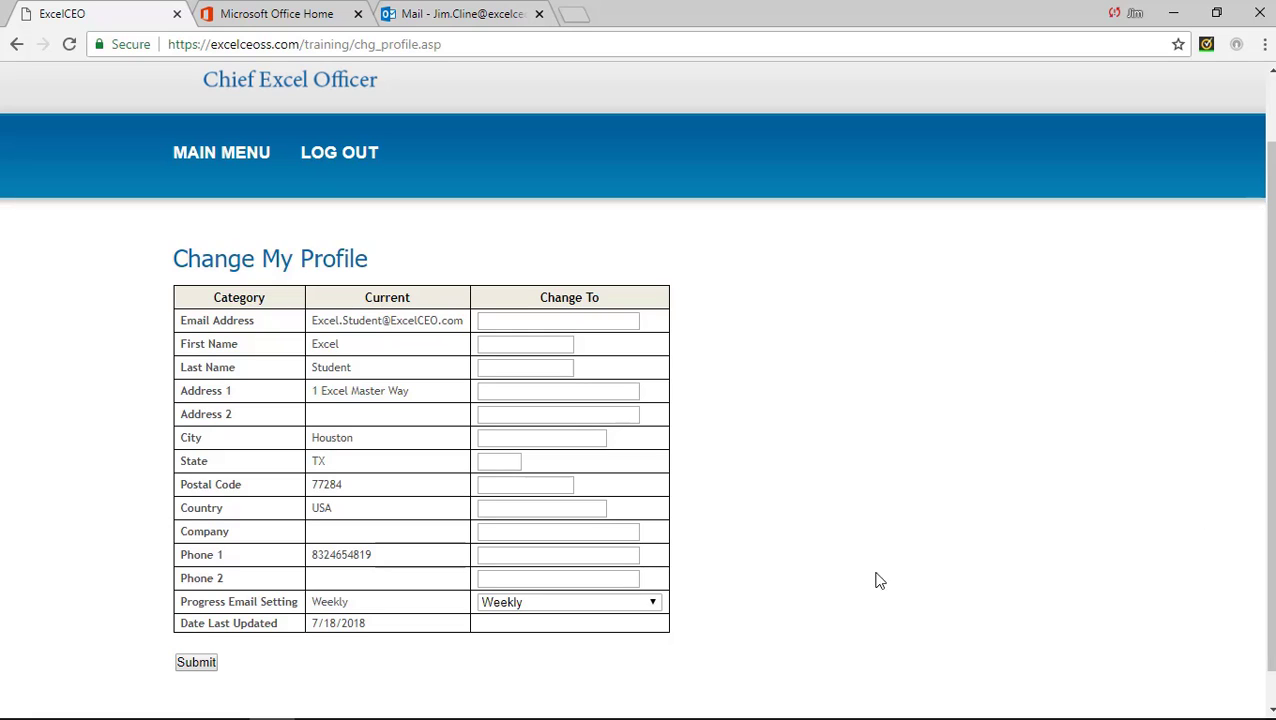
click(652, 605)
click(650, 601)
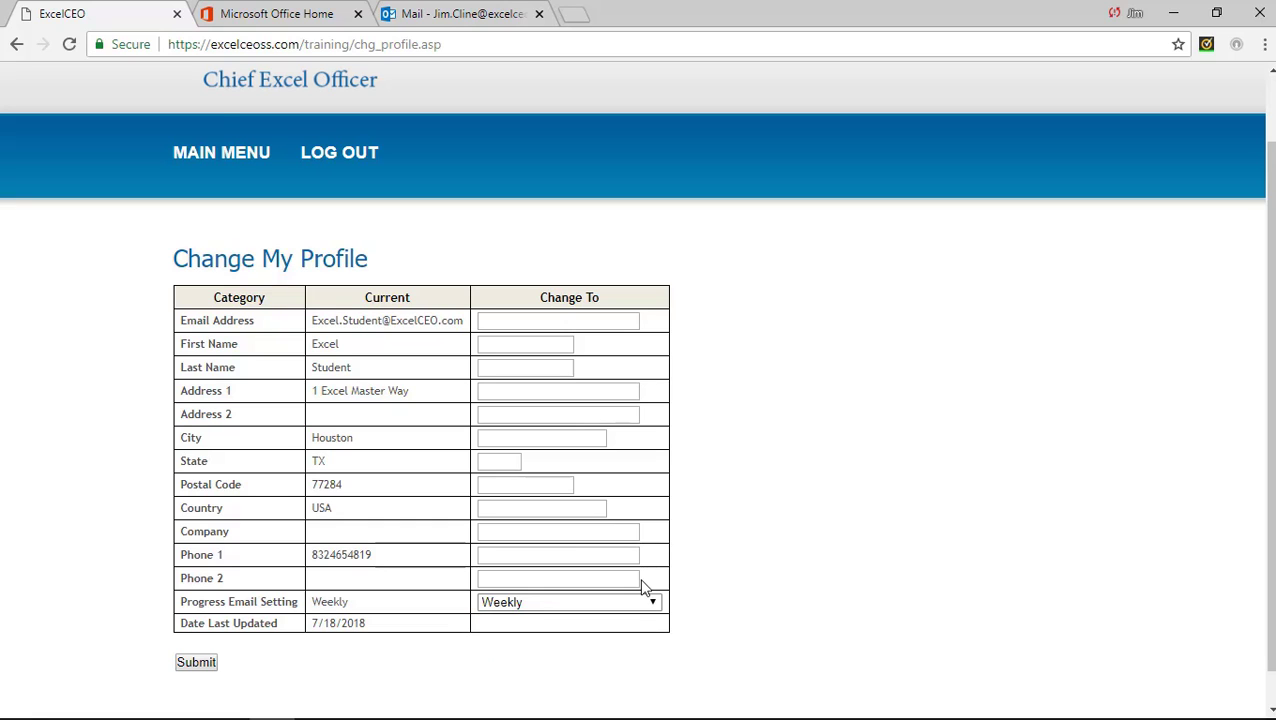
View the Change My Supervisor form from the Main Menu, then go back to the Main Menu Links.
click(228, 157)
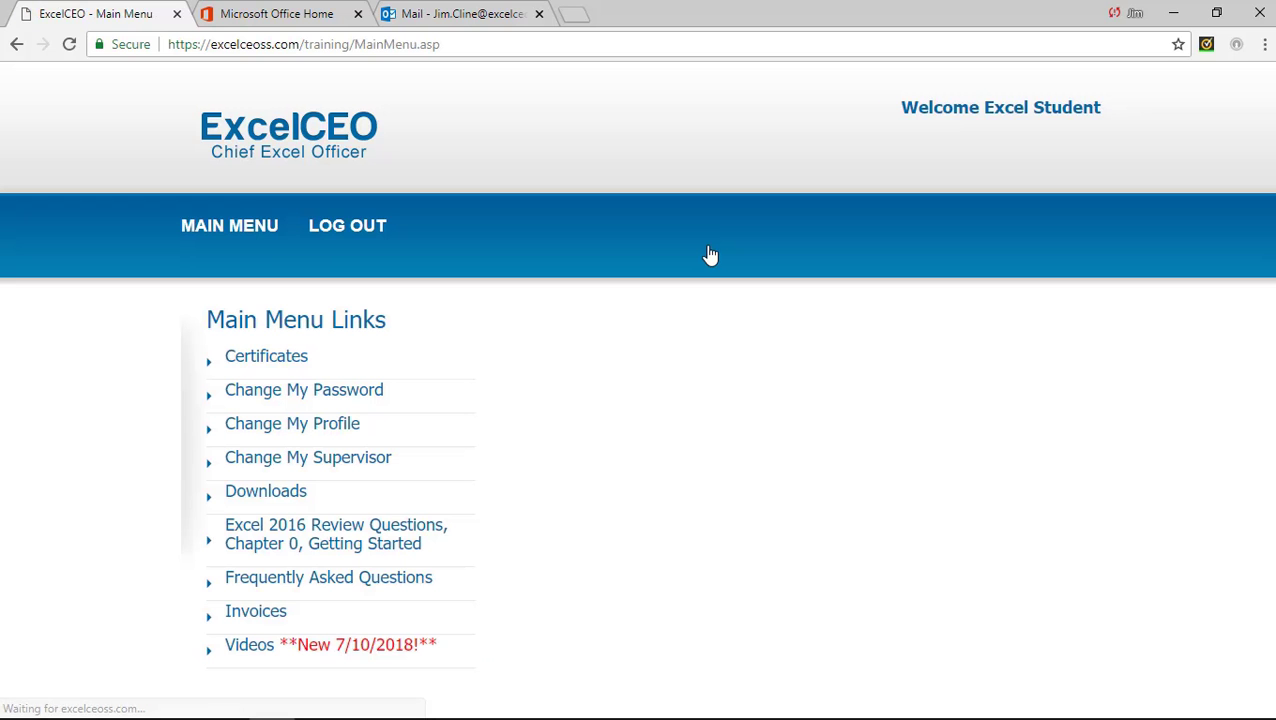
click(357, 460)
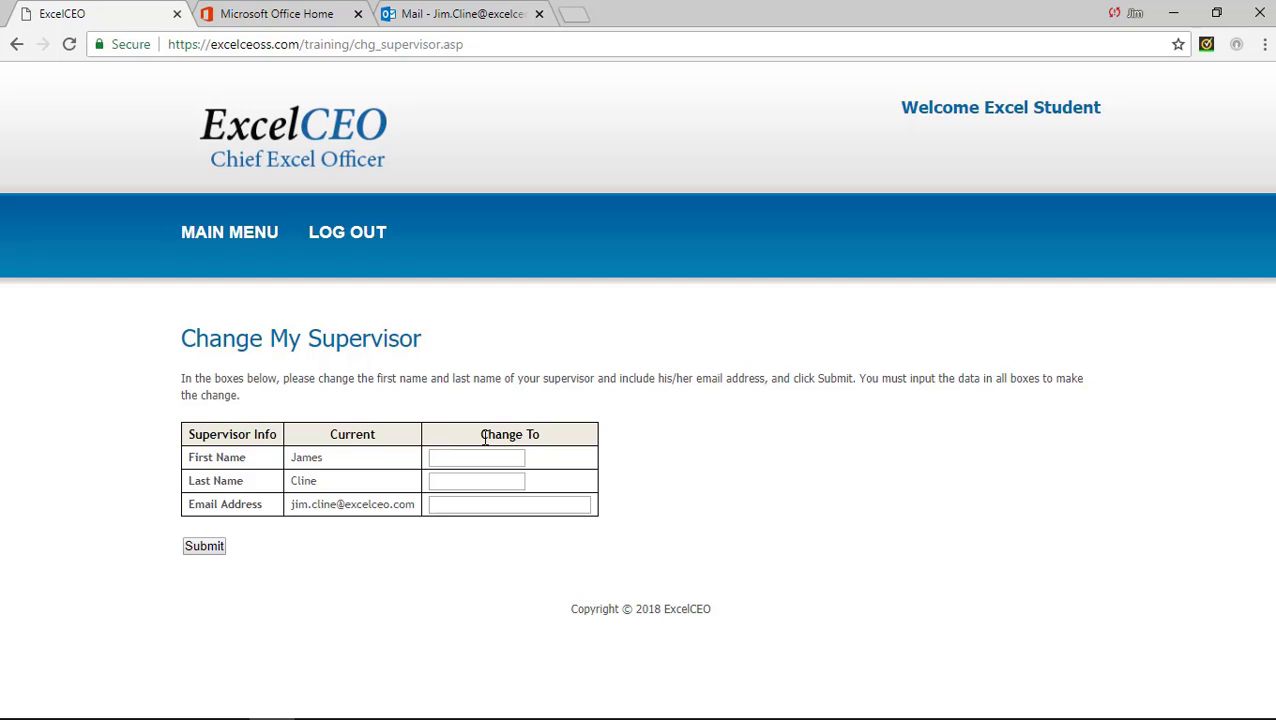
click(252, 240)
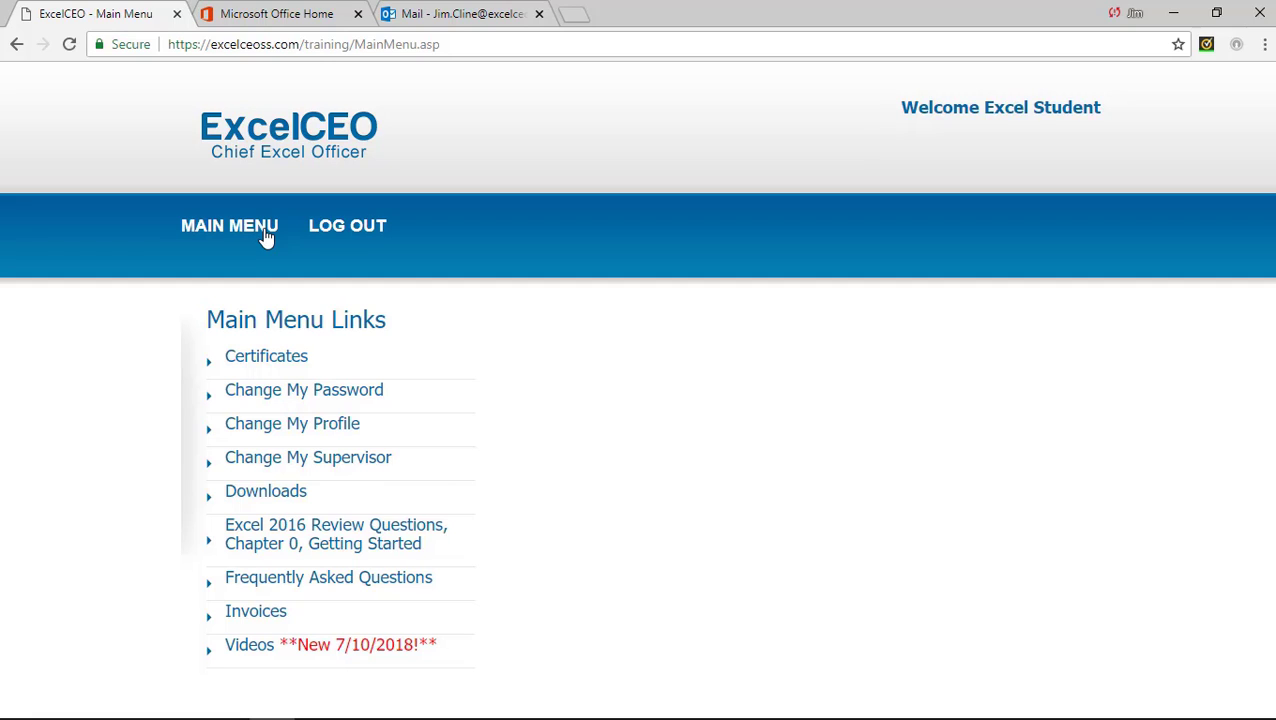
Start the Chapter 0 review and answer question 1 with A, self-paced, after first trying B.
click(331, 533)
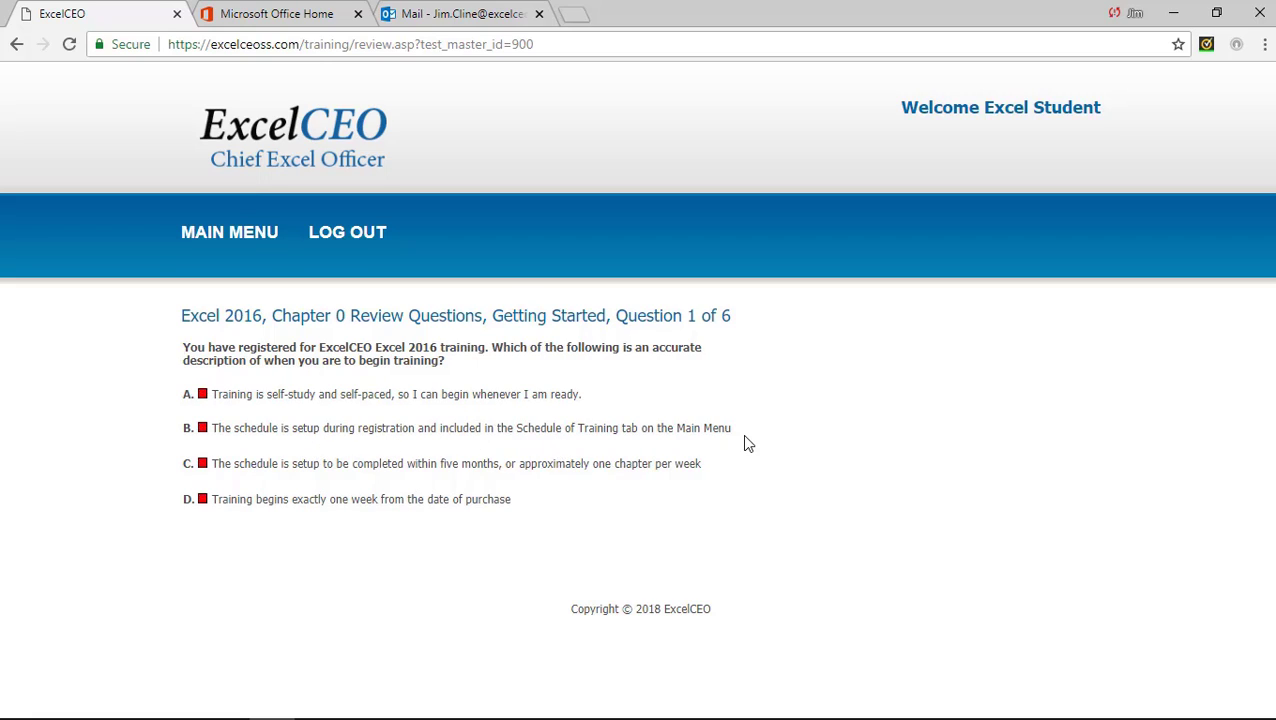
click(203, 430)
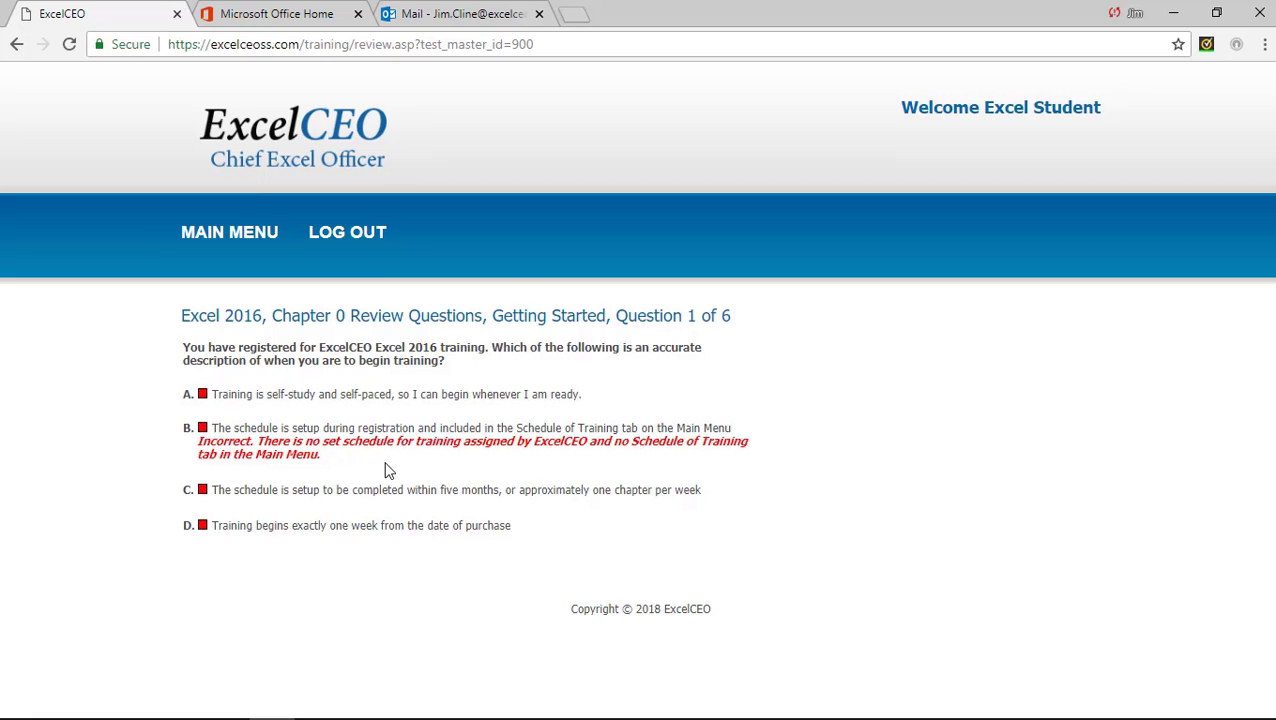
click(204, 396)
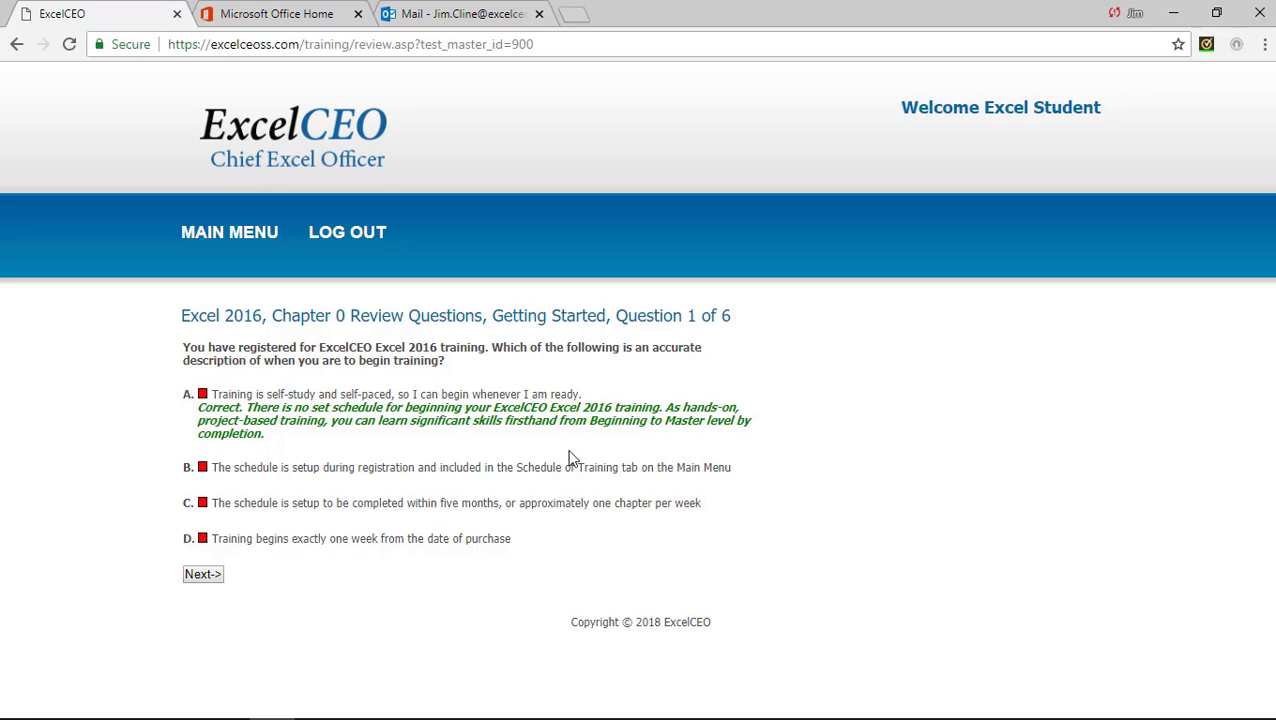
Answer the remaining Chapter 0 review questions and finish that review.
click(206, 575)
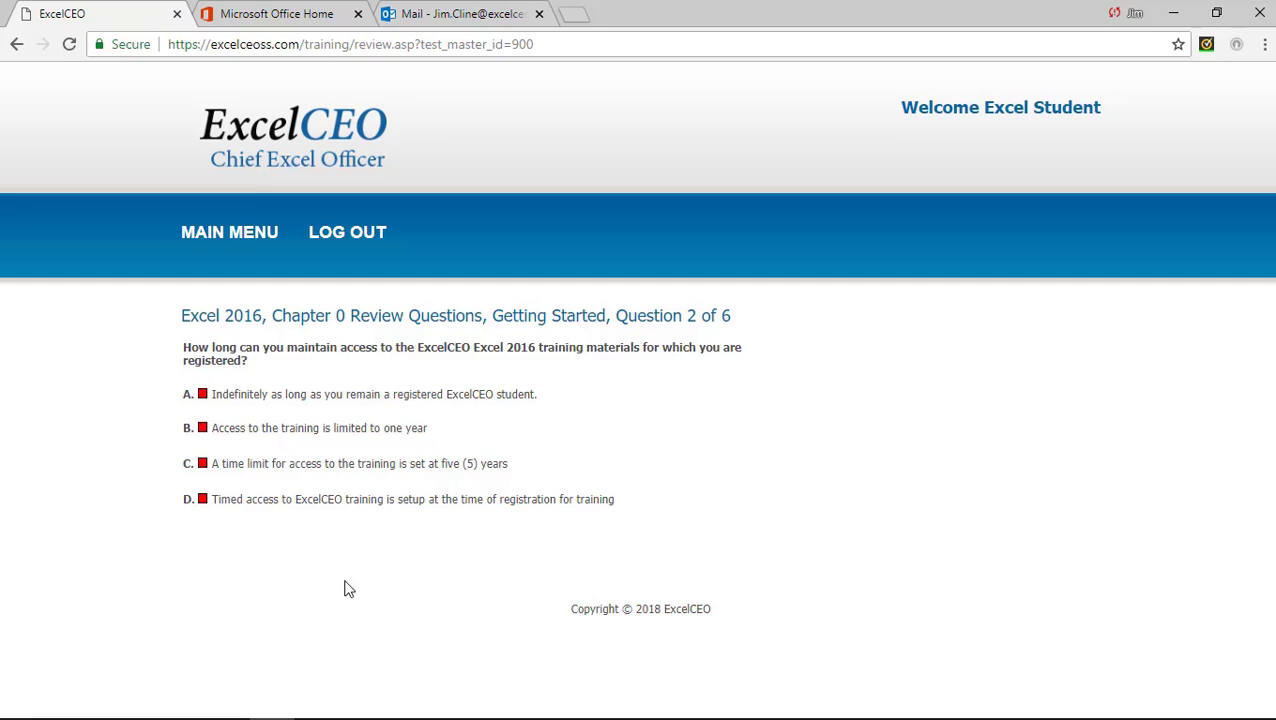
click(204, 394)
click(205, 576)
click(202, 499)
click(204, 580)
click(202, 393)
click(204, 587)
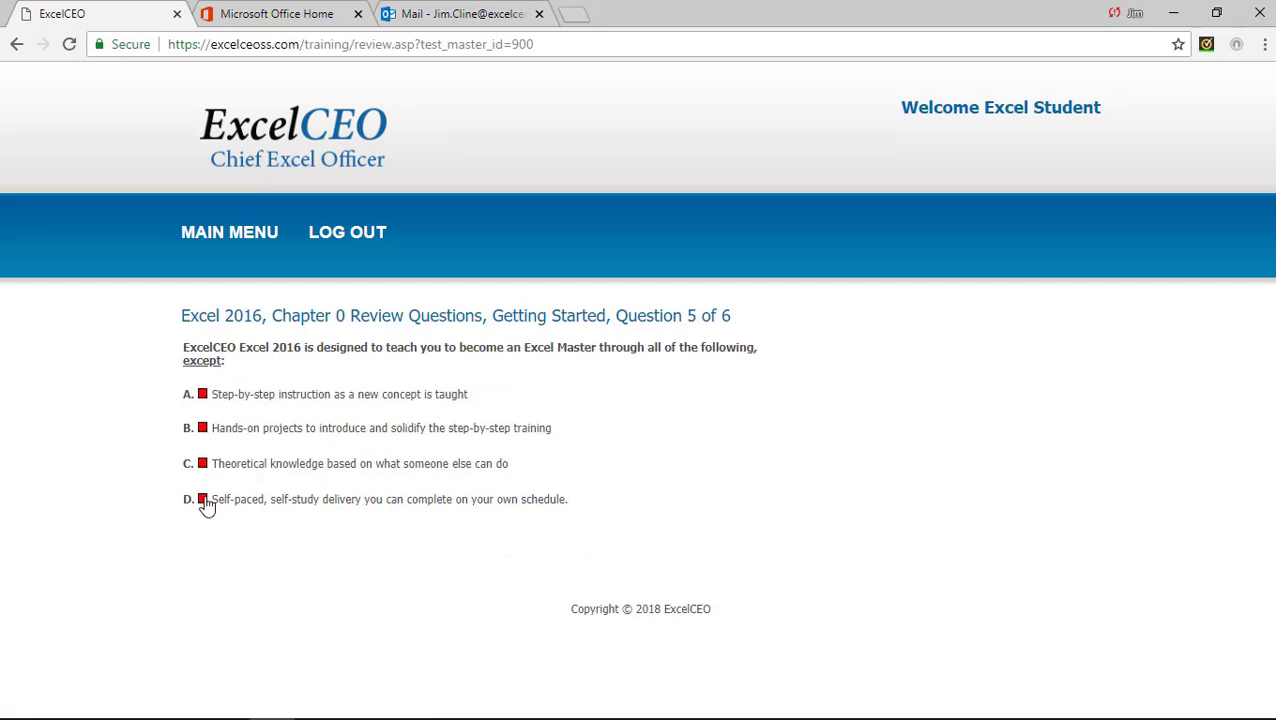
click(202, 499)
click(203, 486)
Start the Chapter 1 review and answer all Section 1 questions, then finish Section 1.
click(262, 549)
click(202, 381)
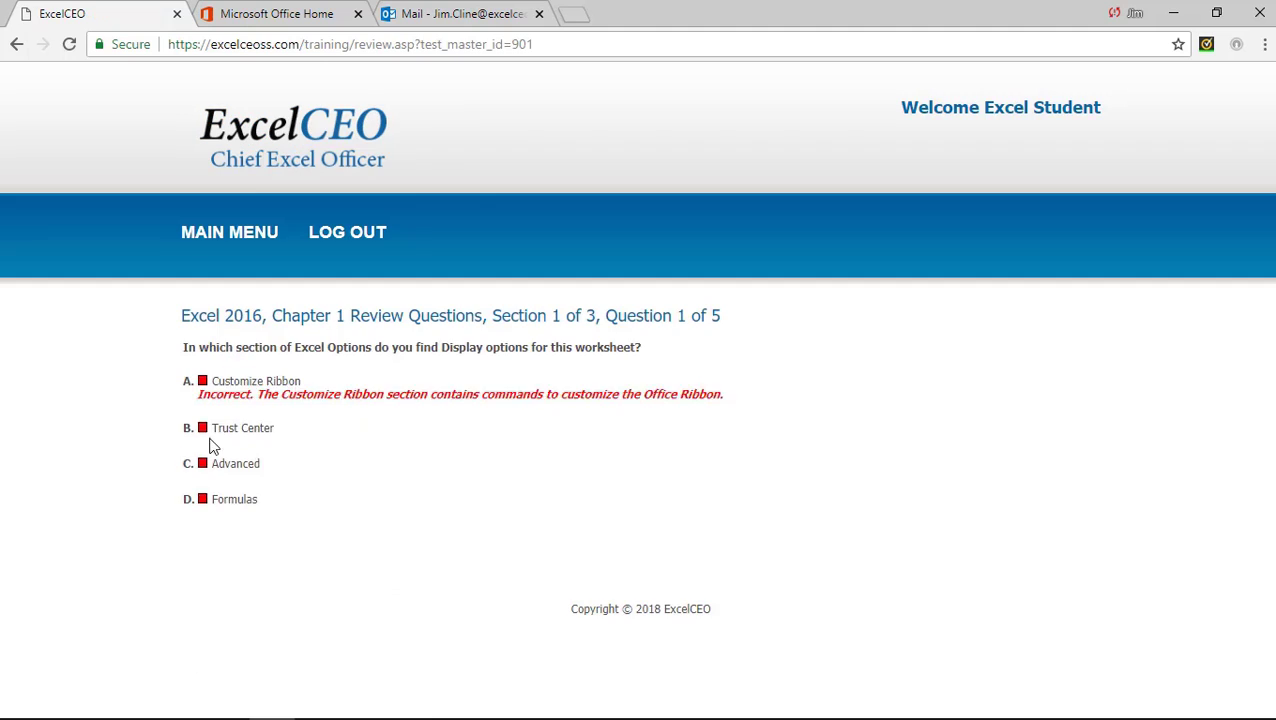
click(202, 428)
click(202, 463)
click(201, 535)
click(202, 499)
click(201, 548)
click(202, 486)
click(202, 416)
click(201, 535)
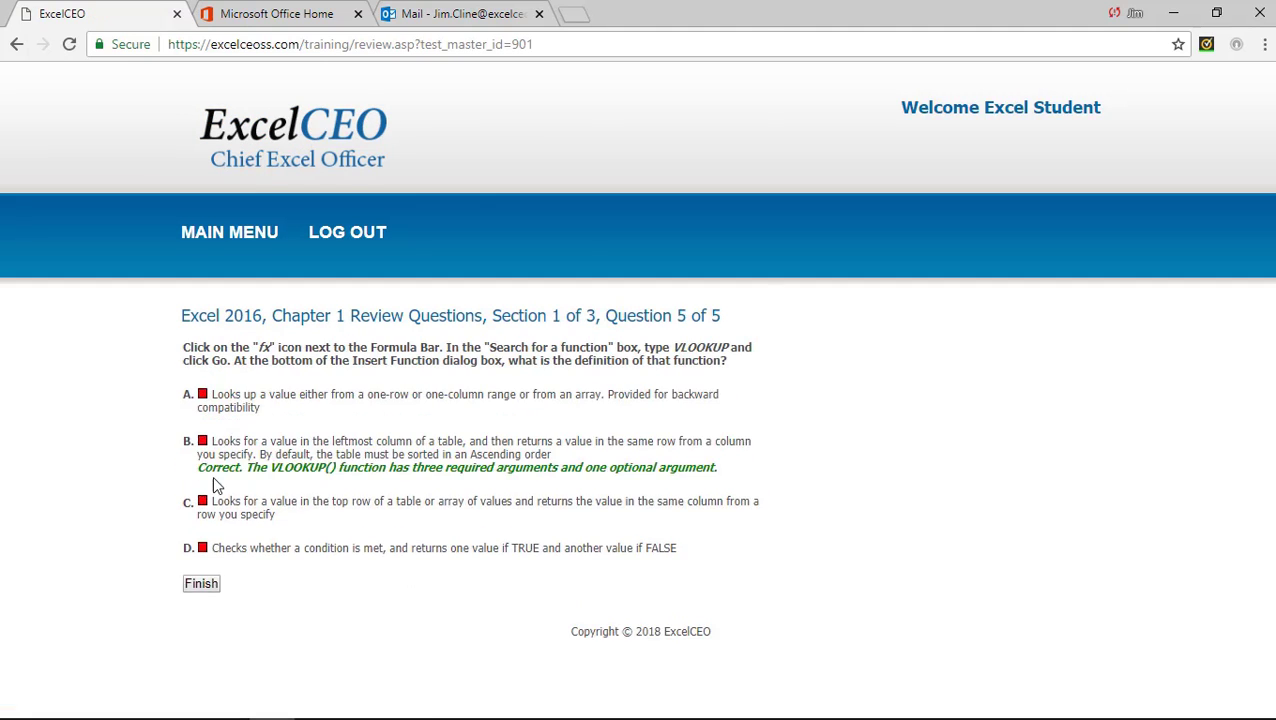
click(201, 583)
Answer the Section 2 review questions, including D for question 4, and finish Section 2.
click(202, 379)
click(202, 484)
click(202, 447)
click(202, 498)
click(202, 461)
click(202, 499)
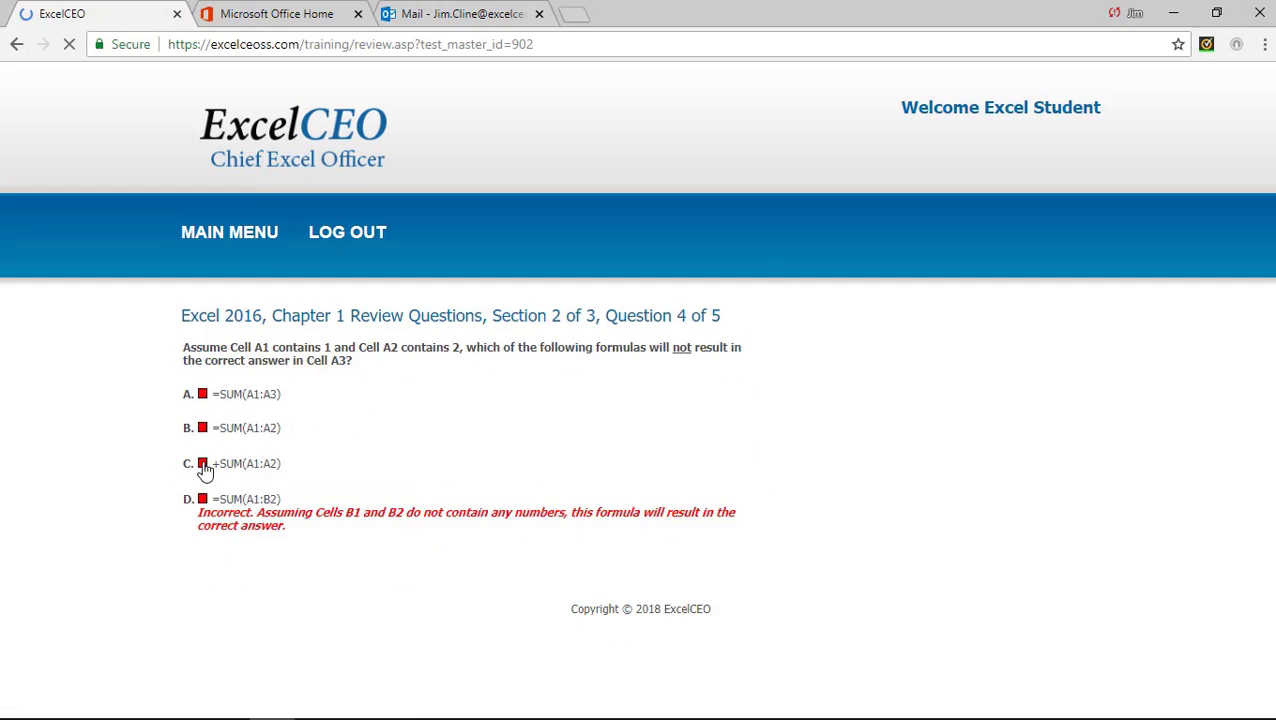
click(202, 394)
click(199, 561)
click(202, 447)
Answer Section 3 questions 1 through 5 and finish the Chapter 1 review.
click(199, 530)
click(202, 378)
click(202, 427)
click(199, 535)
click(202, 394)
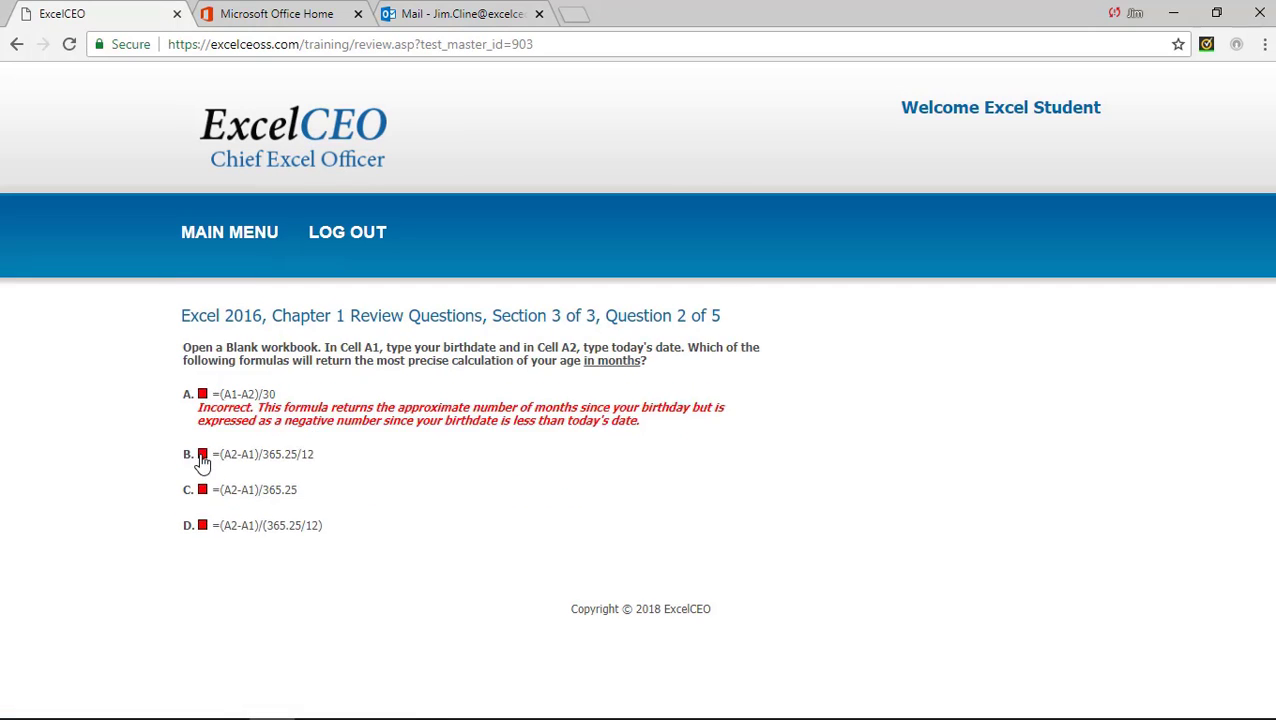
click(202, 525)
click(202, 561)
click(202, 482)
click(202, 415)
click(202, 547)
click(202, 393)
click(202, 525)
click(202, 554)
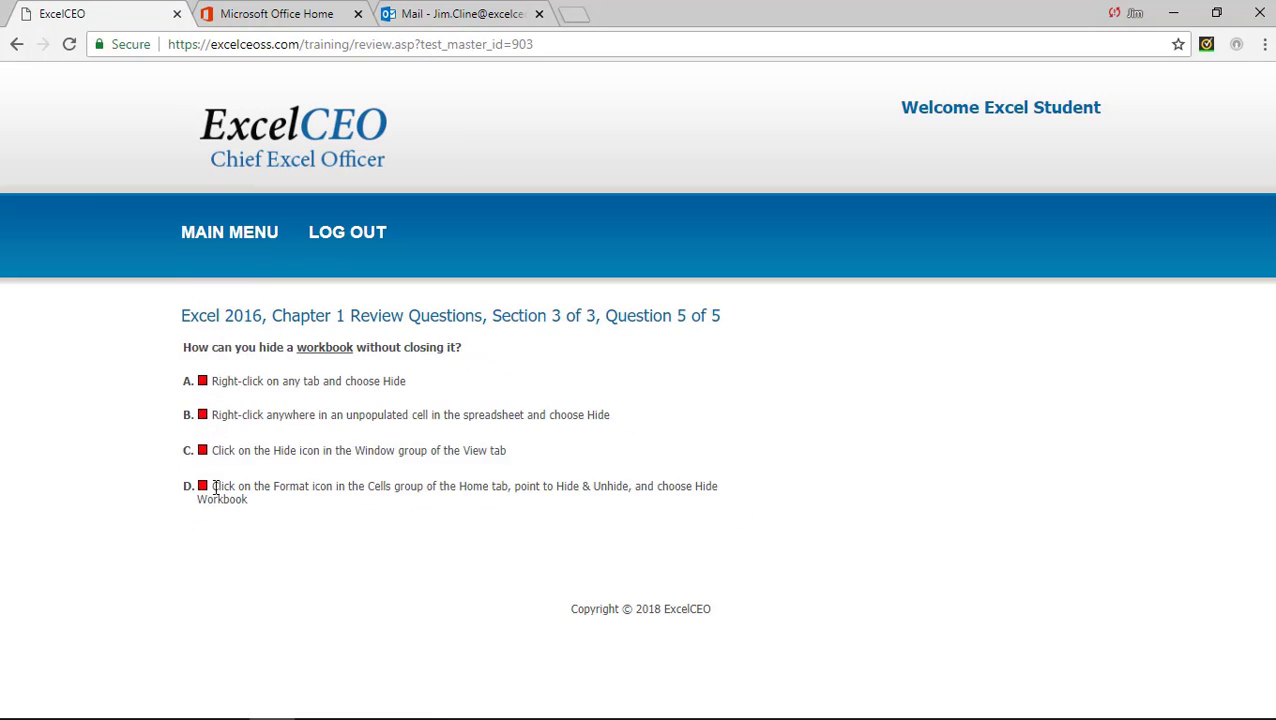
click(203, 486)
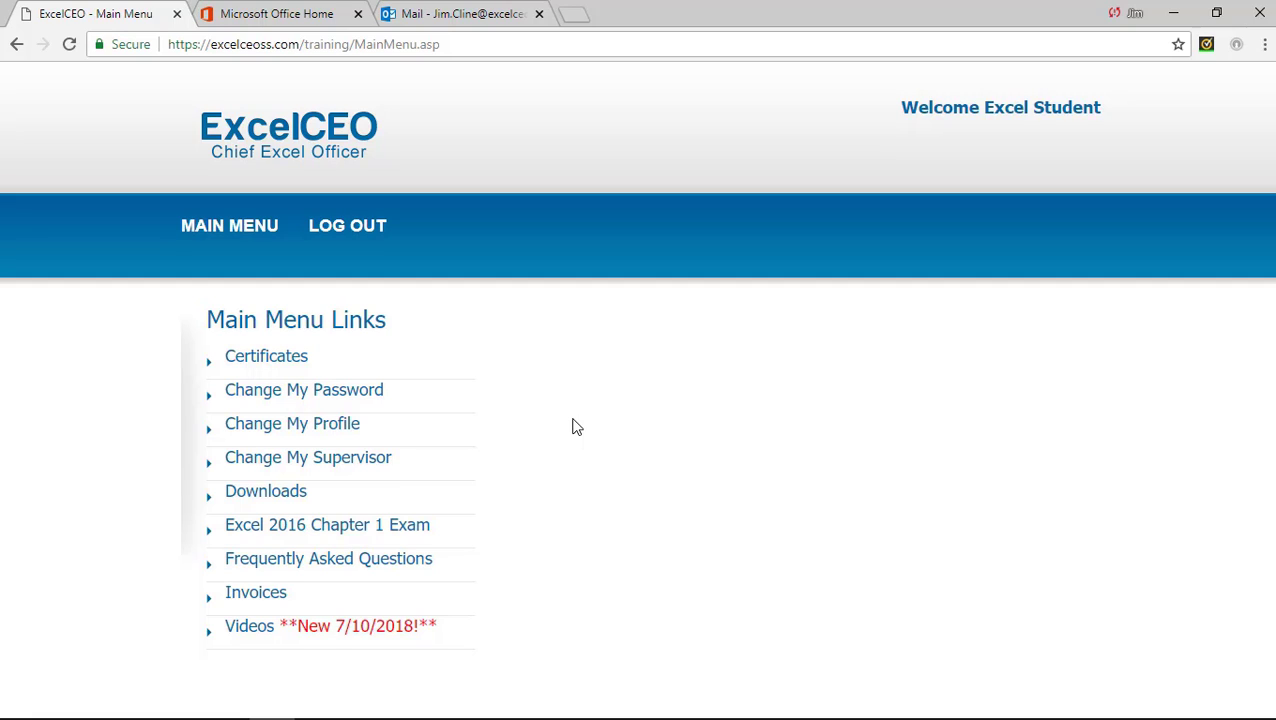
Open and read the paid Excel 2016 course invoice from Invoices, then return to the Main Menu.
click(256, 594)
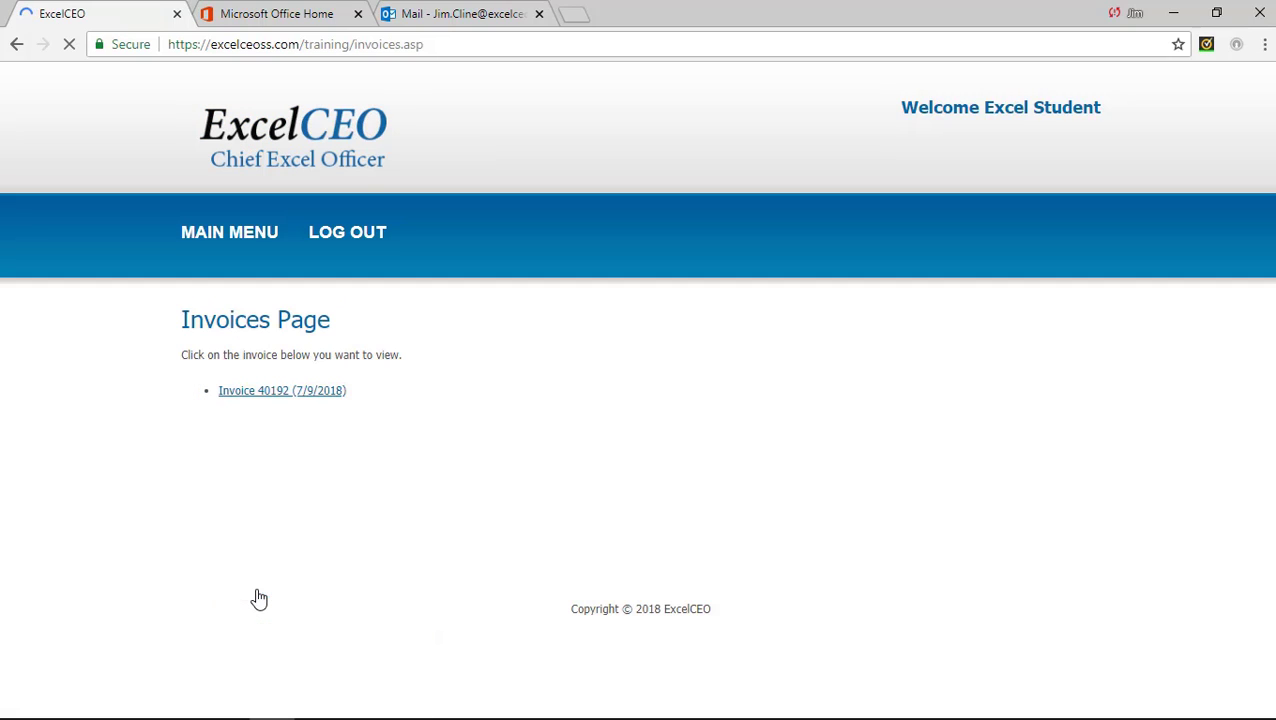
click(278, 394)
scroll(565, 549, down, 1)
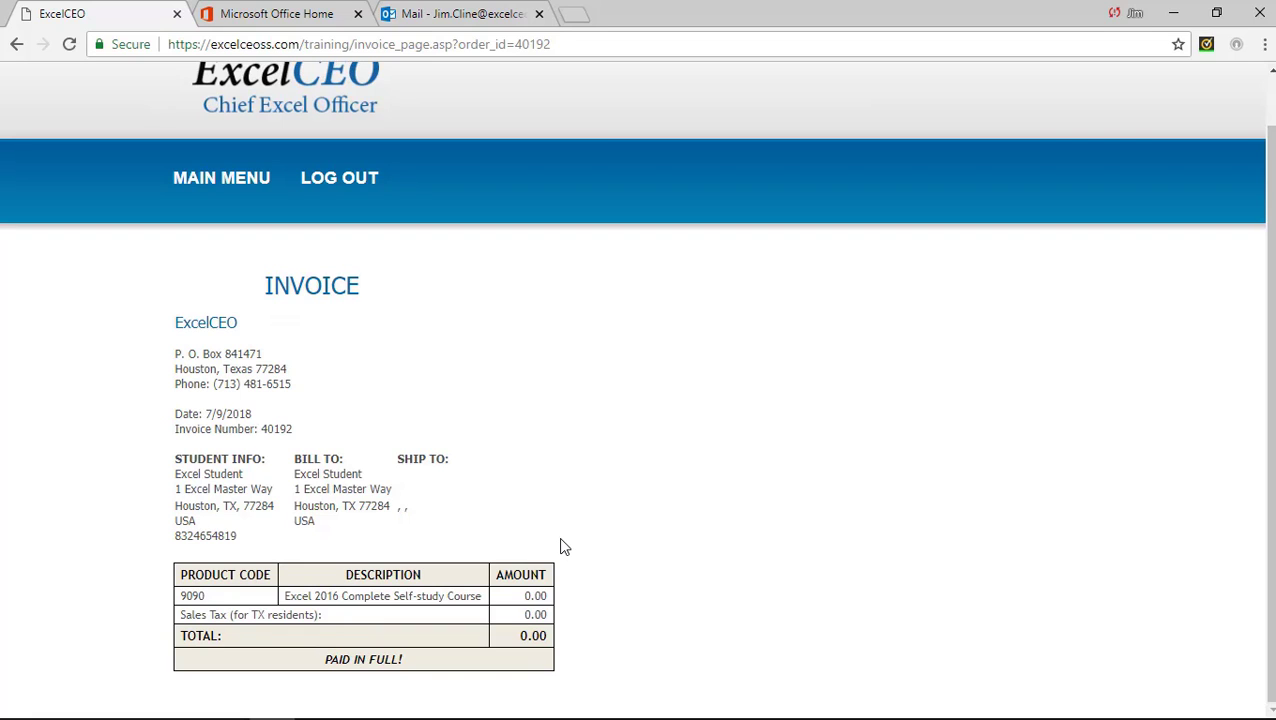
click(240, 185)
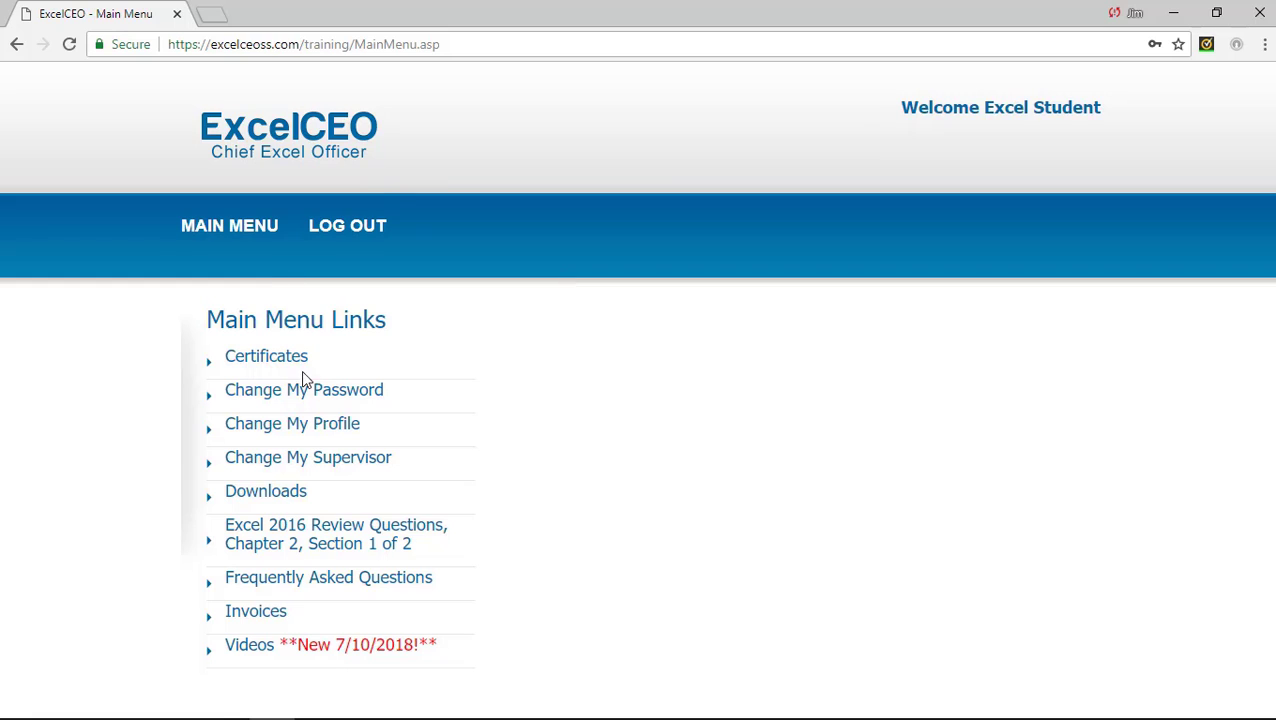
From the Certificates page, select Excel 2016, Chapter 1 to bring up its course evaluation.
click(266, 360)
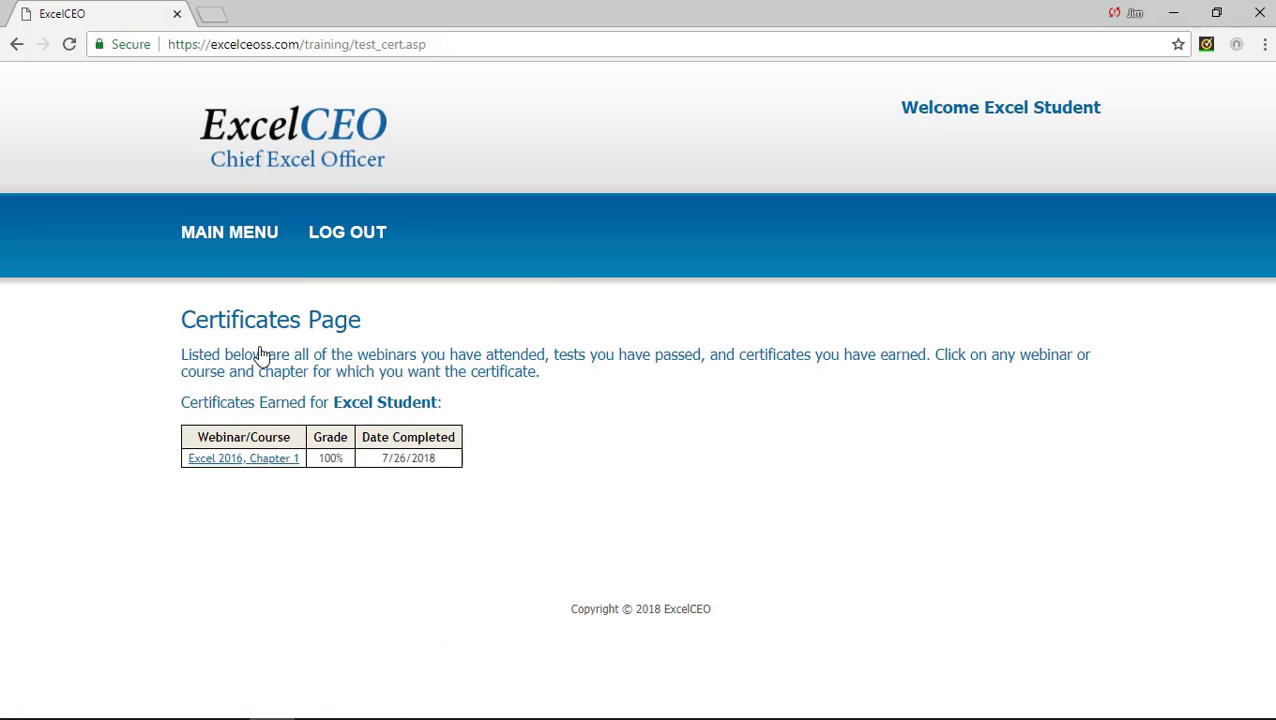
click(262, 462)
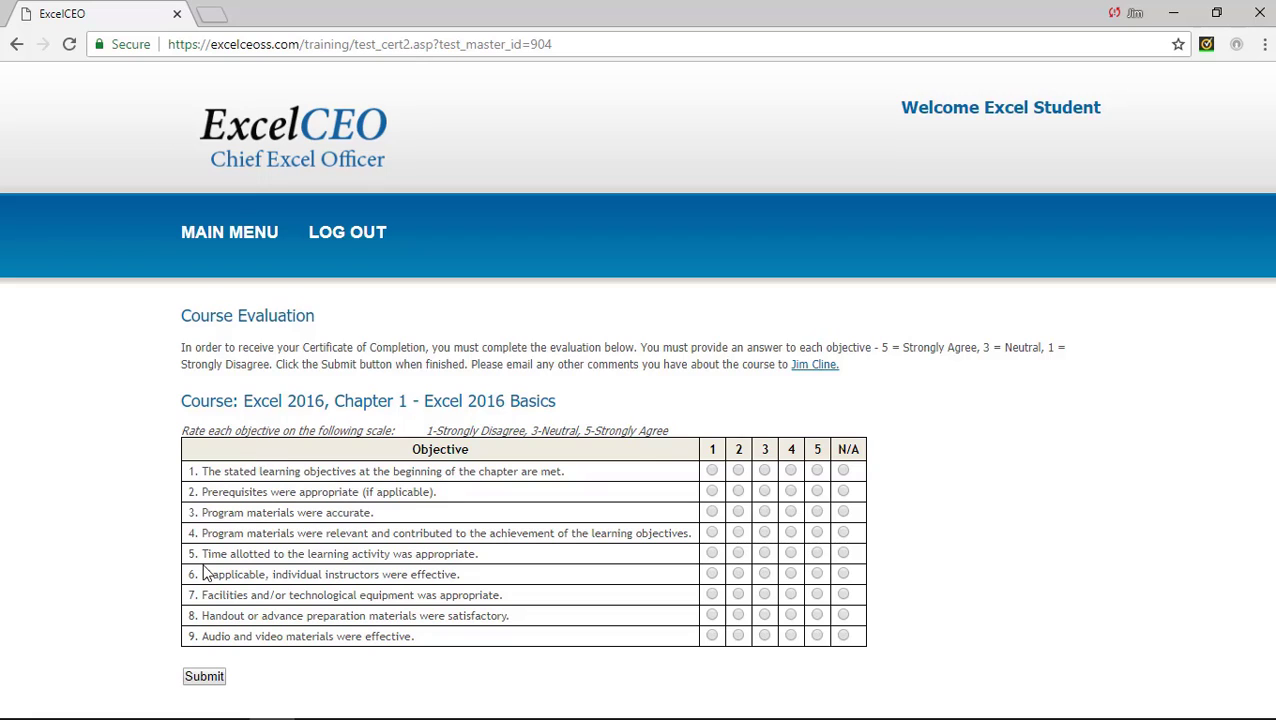
Give every Chapter 1 evaluation objective a 5, submit the form, and go back to Certificates.
click(817, 470)
click(817, 491)
click(817, 511)
click(817, 553)
click(817, 573)
click(817, 594)
click(817, 614)
click(817, 635)
click(201, 678)
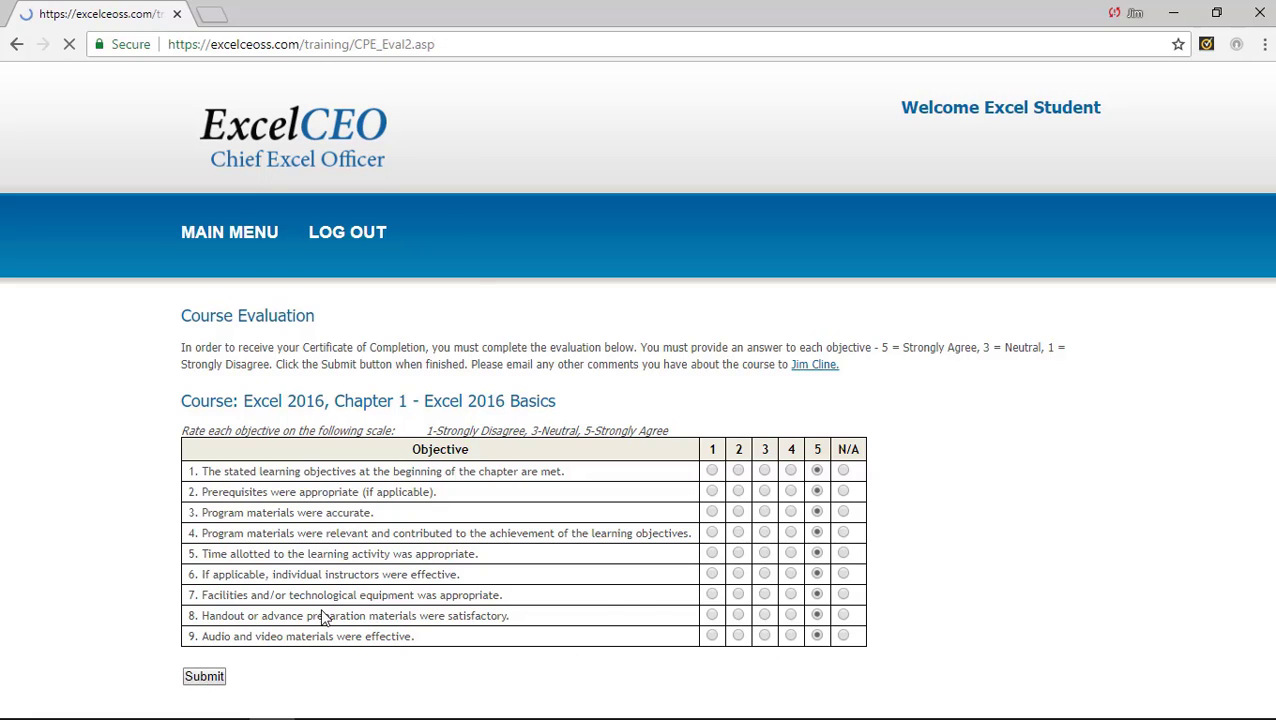
click(224, 355)
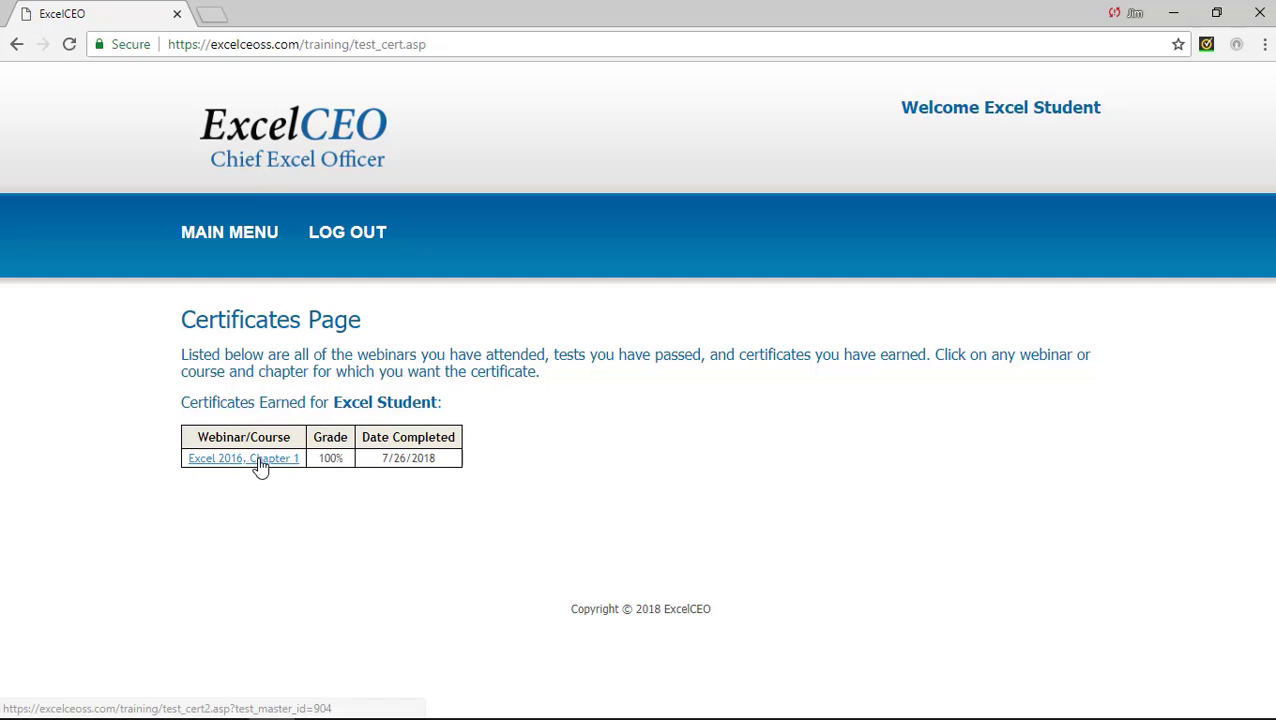
Open the Excel 2016, Chapter 1 certificate and scroll down to its signature.
click(259, 466)
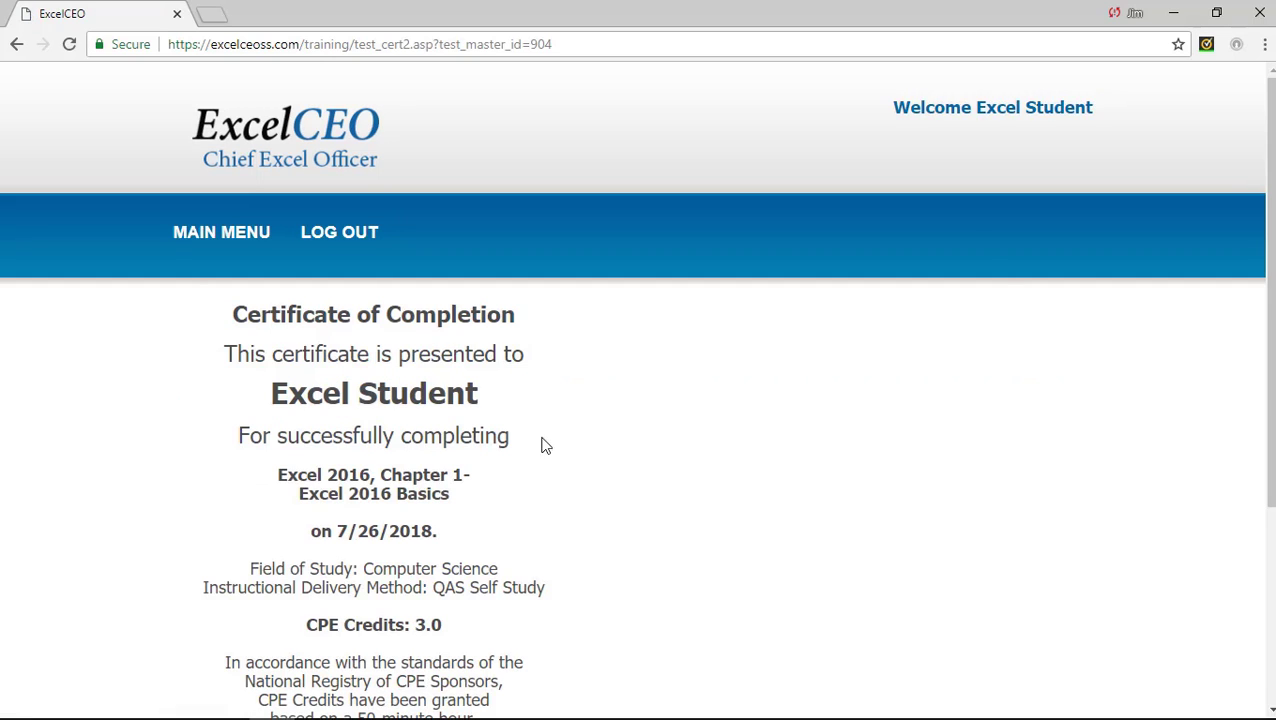
drag(1268, 310, 1272, 445)
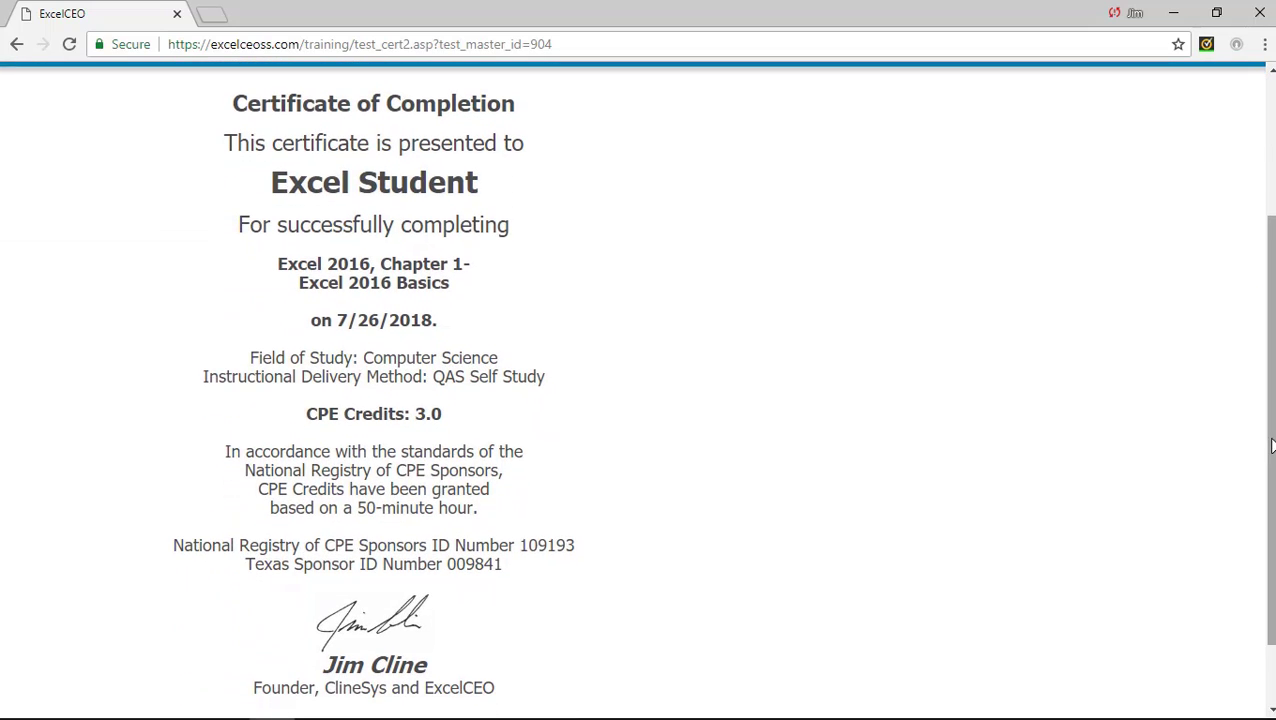